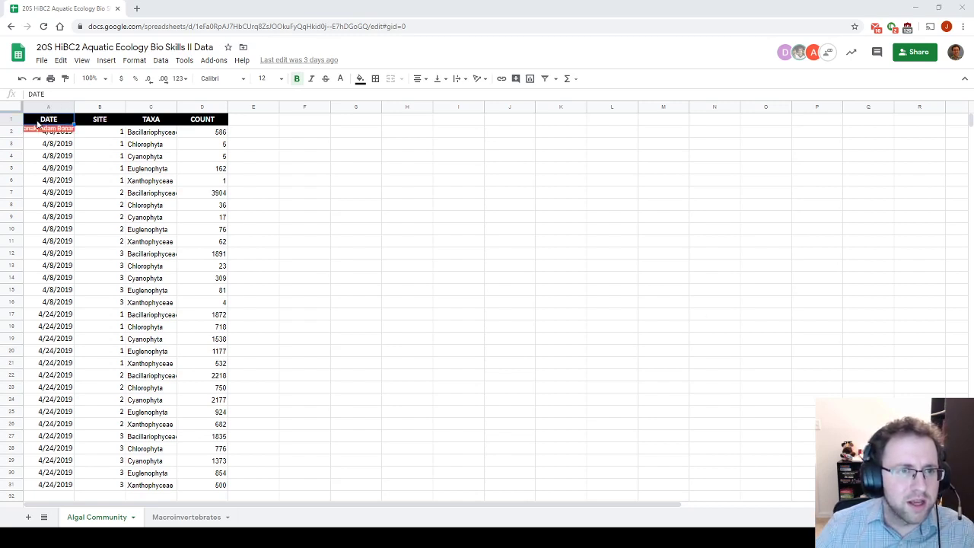
# Step: Copy the algal data range A1:D31 from Sheets
pyautogui.keyDown('shift'); pyautogui.click(203, 490); pyautogui.keyUp('shift')
pyautogui.hotkey('ctrl', 'c')
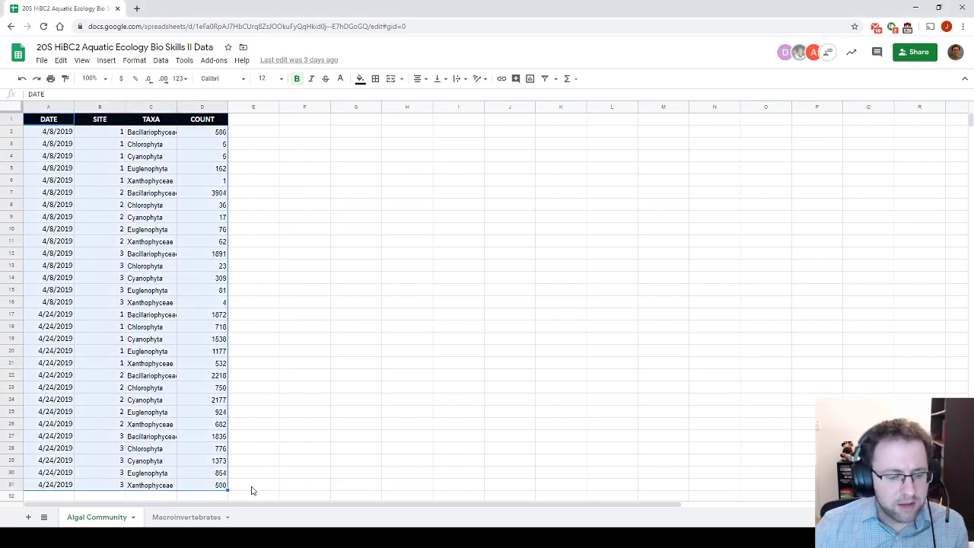
pyautogui.hotkey('alt', 'Tab')
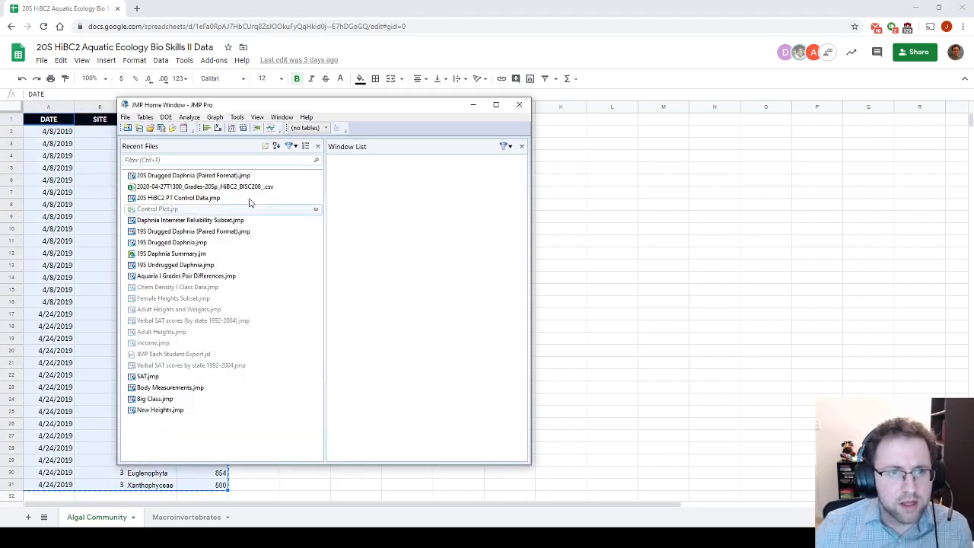
# Step: Create a new JMP data table and paste the algal data with column names
pyautogui.click(127, 128)
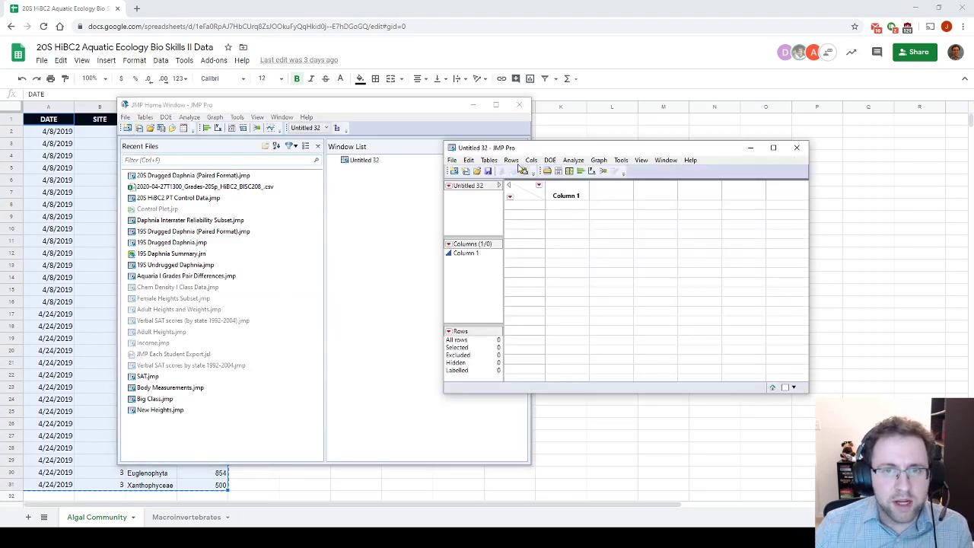
pyautogui.click(469, 160)
pyautogui.click(477, 108)
pyautogui.click(473, 106)
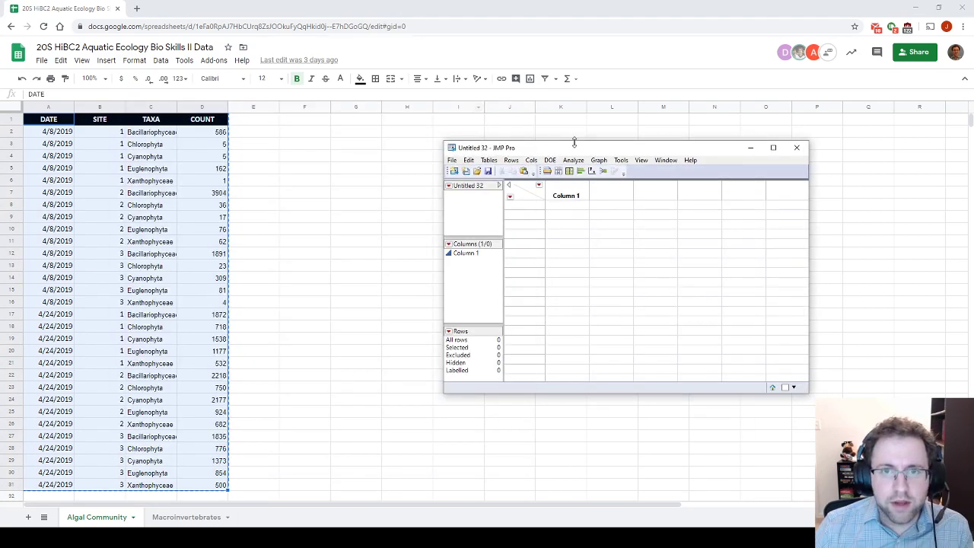
pyautogui.moveTo(565, 150); pyautogui.dragTo(470, 131)
pyautogui.click(471, 175)
pyautogui.click(374, 140)
pyautogui.click(401, 240)
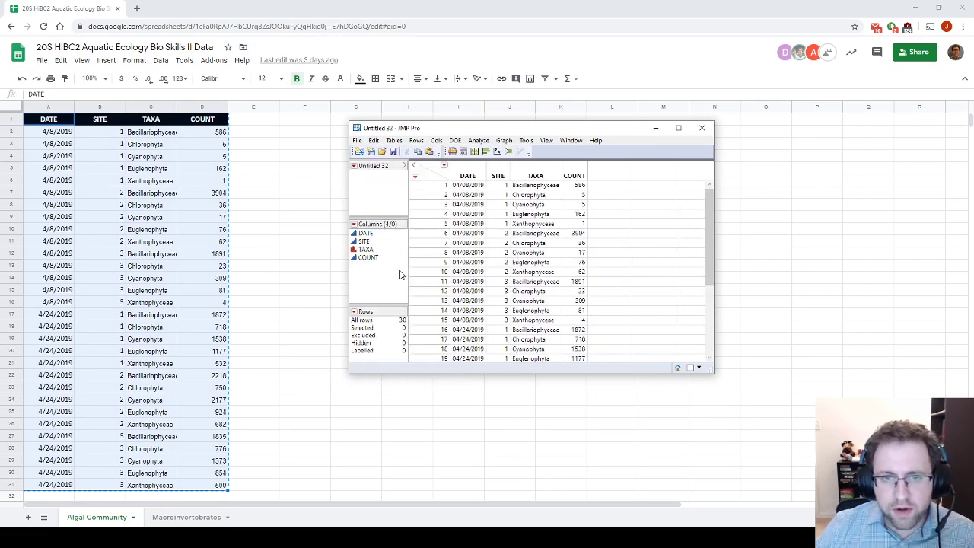
# Step: Make SITE a Nominal column and DATE an Ordinal column
pyautogui.click(364, 242)
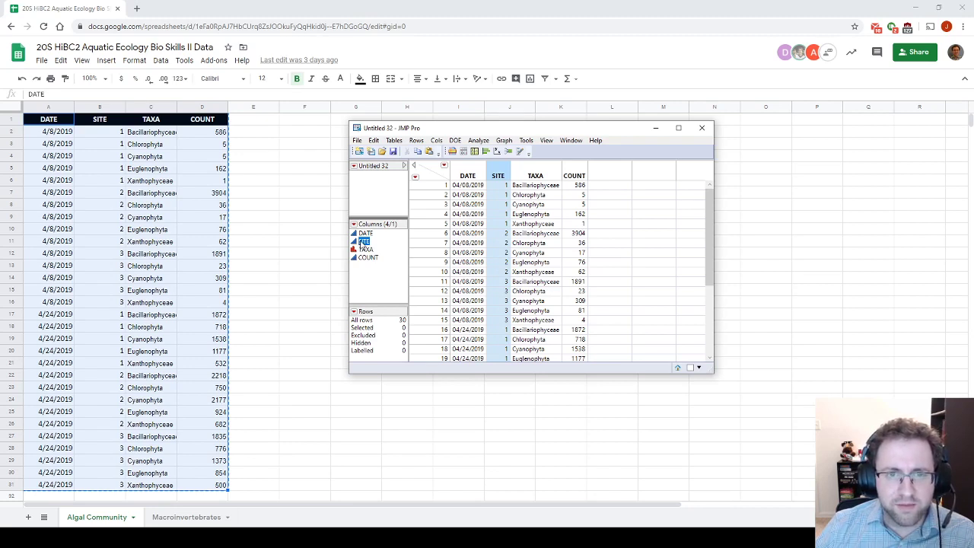
pyautogui.click(361, 241)
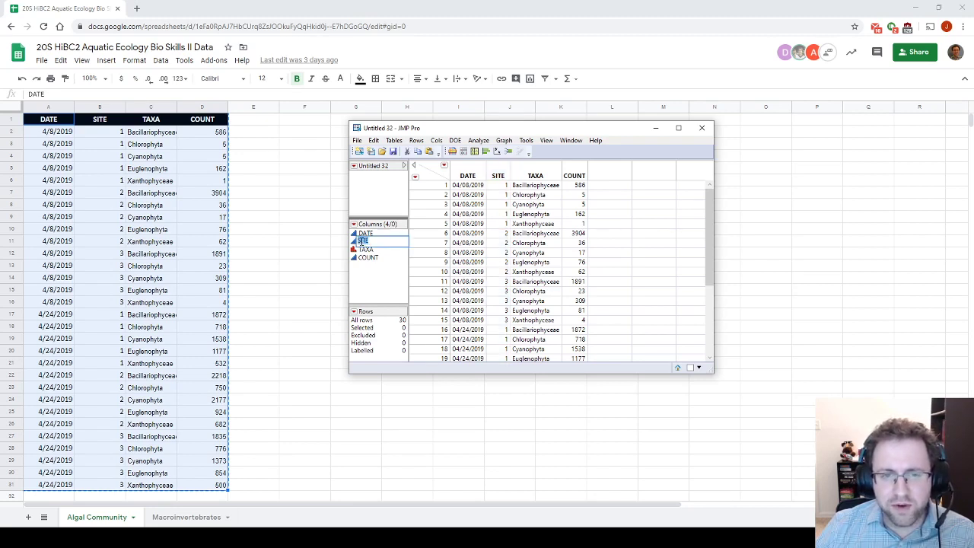
pyautogui.click(356, 242)
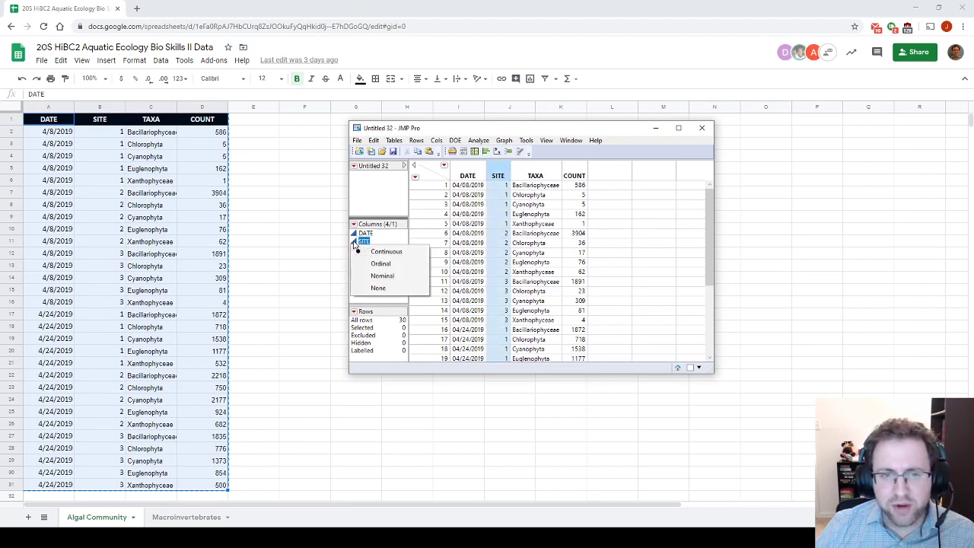
pyautogui.click(396, 276)
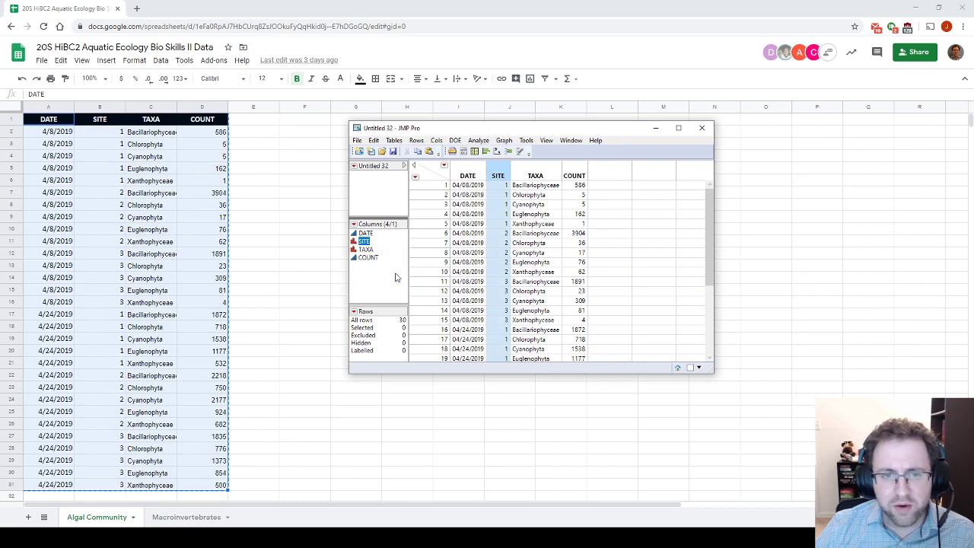
pyautogui.click(356, 234)
pyautogui.click(355, 235)
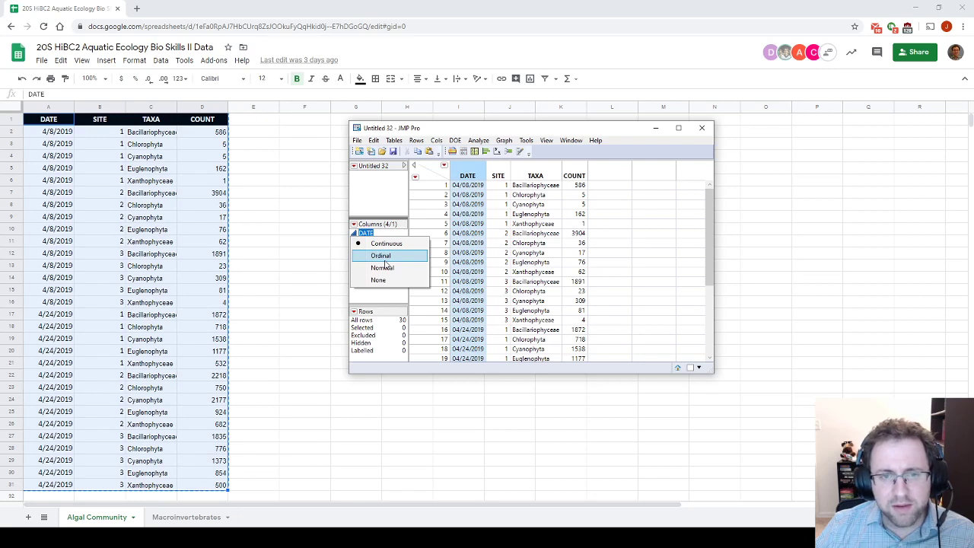
pyautogui.click(384, 257)
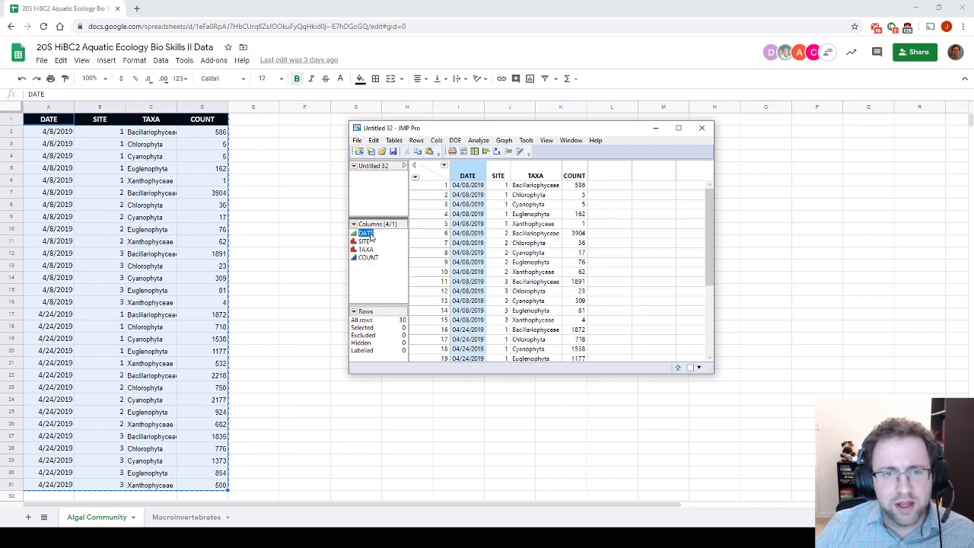
# Step: Check the TAXA, DATE, SITE and COUNT columns, then move the table window up-left
pyautogui.click(366, 248)
pyautogui.click(366, 234)
pyautogui.click(365, 242)
pyautogui.click(366, 250)
pyautogui.click(367, 267)
pyautogui.click(368, 257)
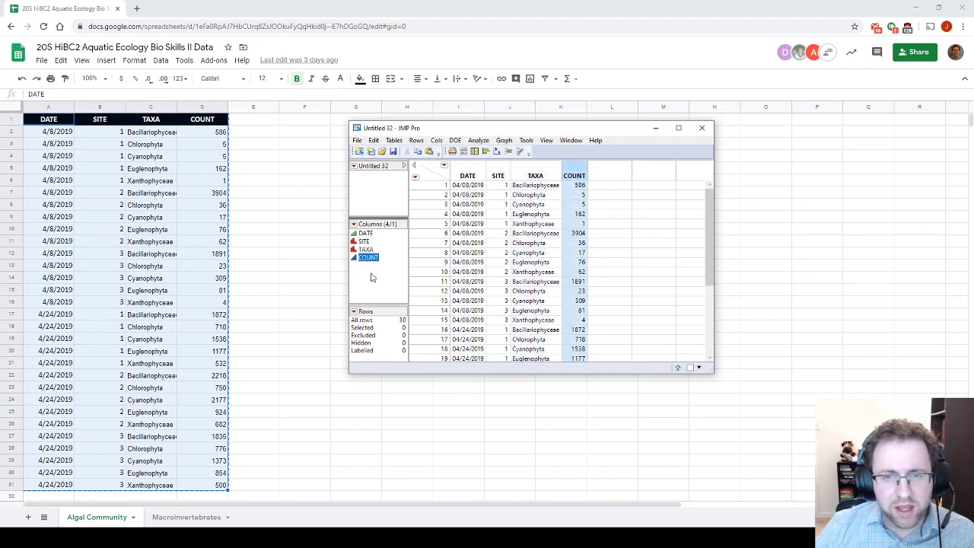
pyautogui.click(373, 277)
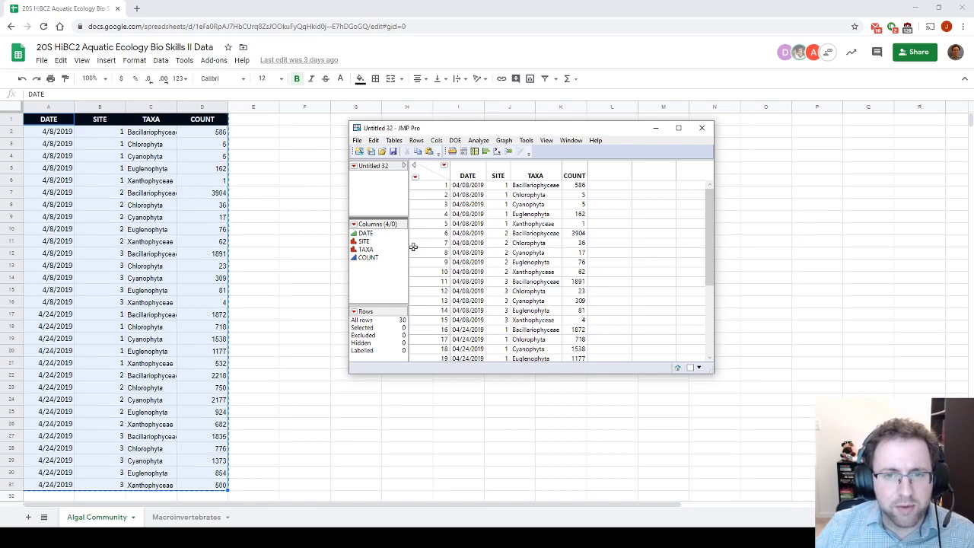
pyautogui.moveTo(476, 130); pyautogui.dragTo(321, 93)
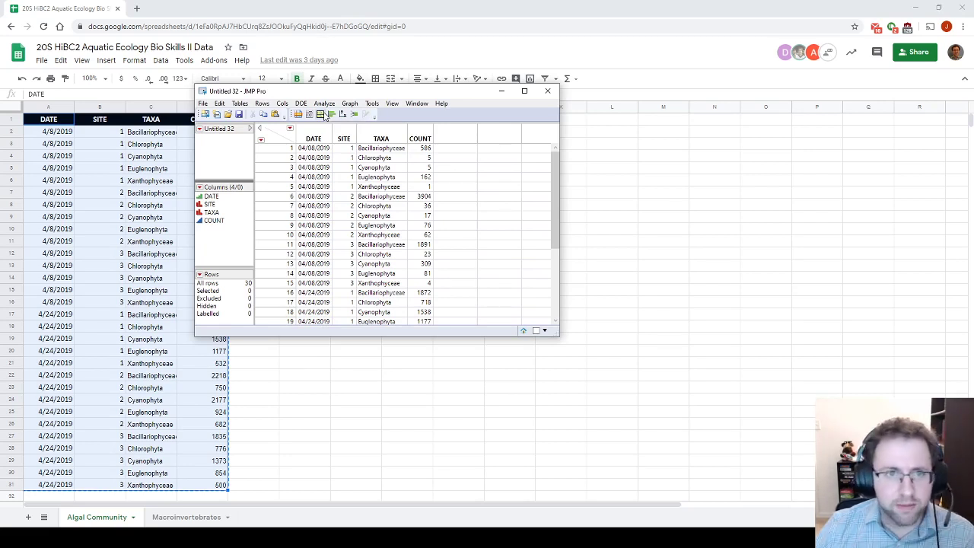
# Step: Build Graph Builder pie charts of COUNT by TAXA, split by SITE and DATE, and finish
pyautogui.click(320, 114)
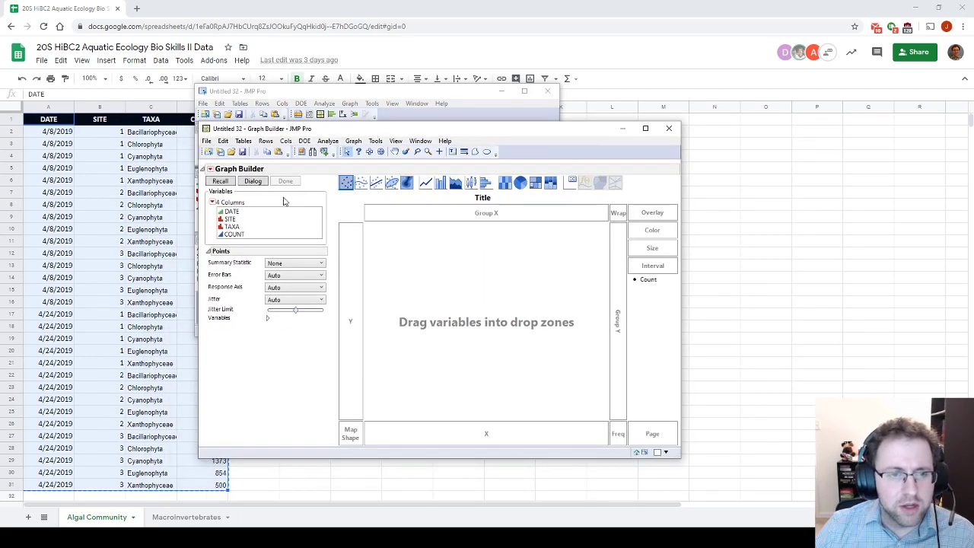
pyautogui.click(521, 184)
pyautogui.moveTo(234, 234); pyautogui.dragTo(347, 308)
pyautogui.click(228, 227)
pyautogui.moveTo(220, 228); pyautogui.dragTo(480, 431)
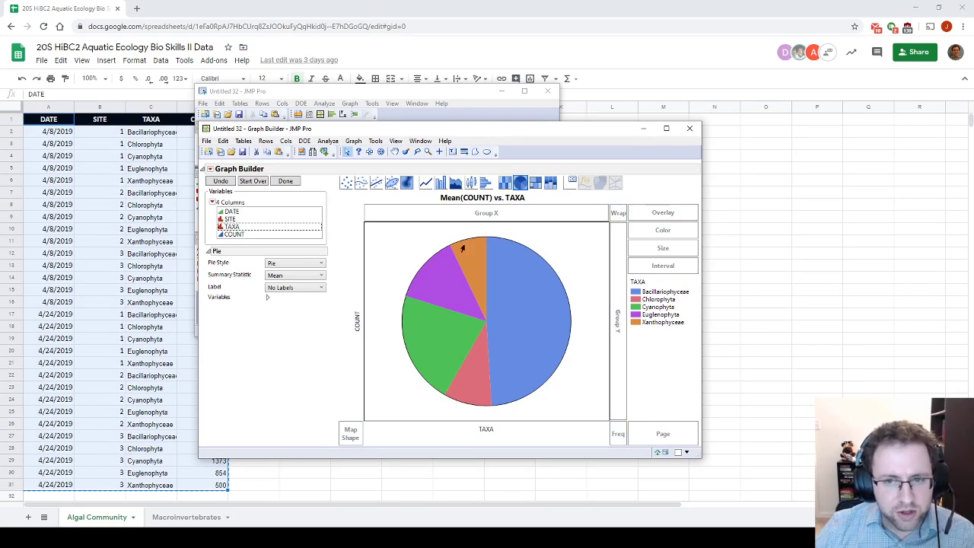
pyautogui.click(233, 220)
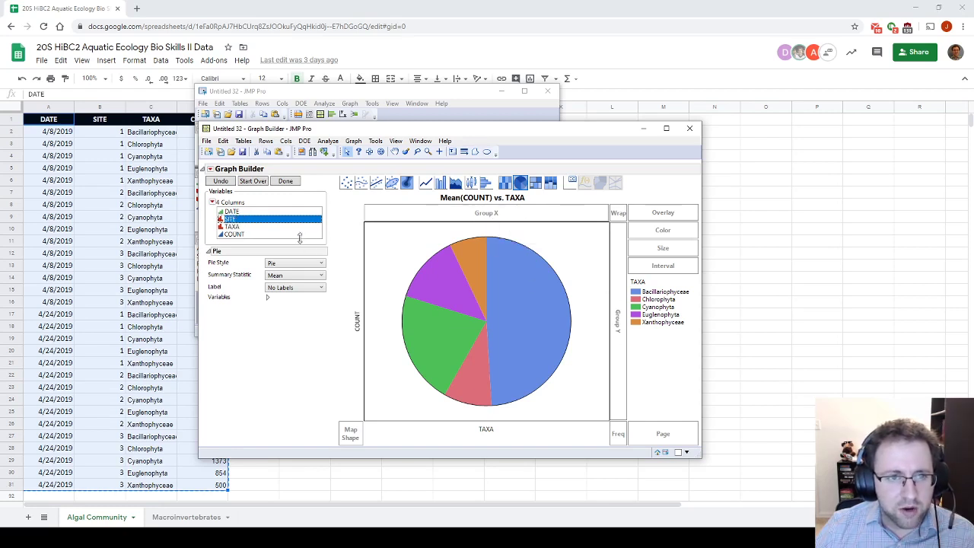
pyautogui.moveTo(226, 222); pyautogui.dragTo(622, 300)
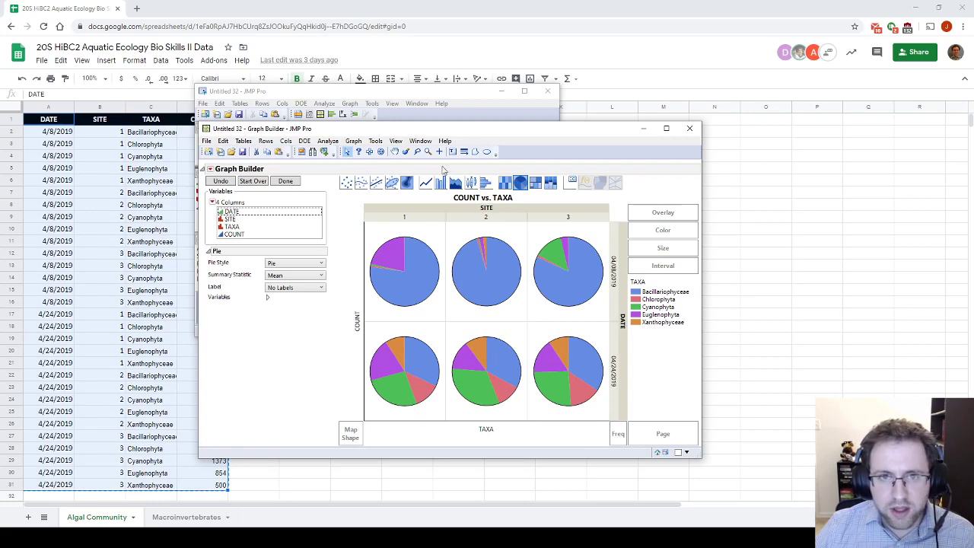
pyautogui.click(286, 181)
pyautogui.moveTo(364, 135); pyautogui.dragTo(766, 40)
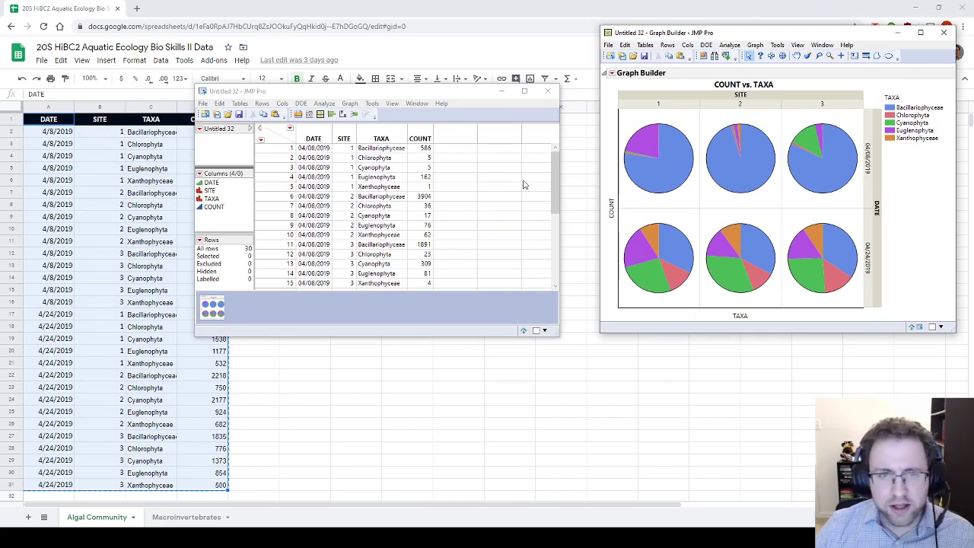
# Step: Start a second Graph Builder with TAXA on X and COUNT on Y
pyautogui.moveTo(378, 94); pyautogui.dragTo(276, 108)
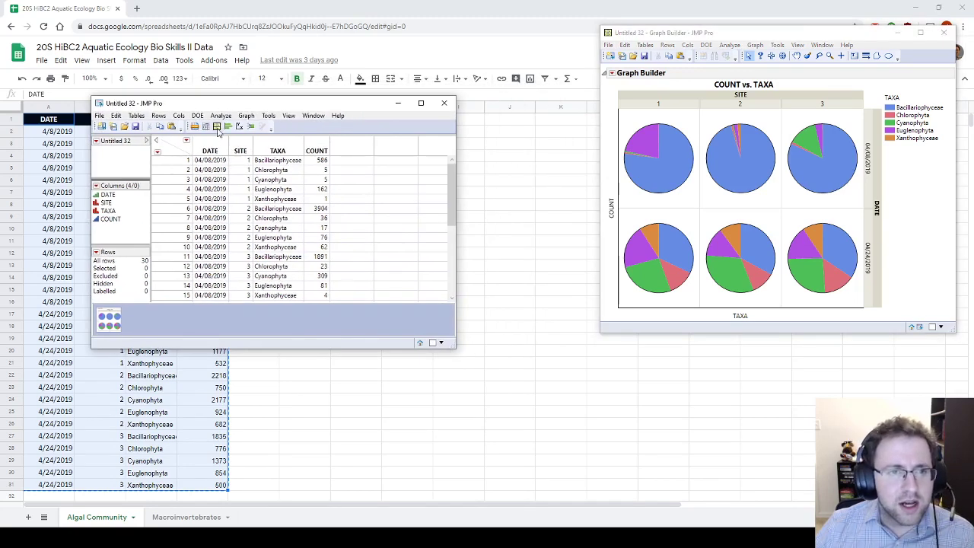
pyautogui.click(217, 127)
pyautogui.moveTo(594, 162); pyautogui.dragTo(356, 146)
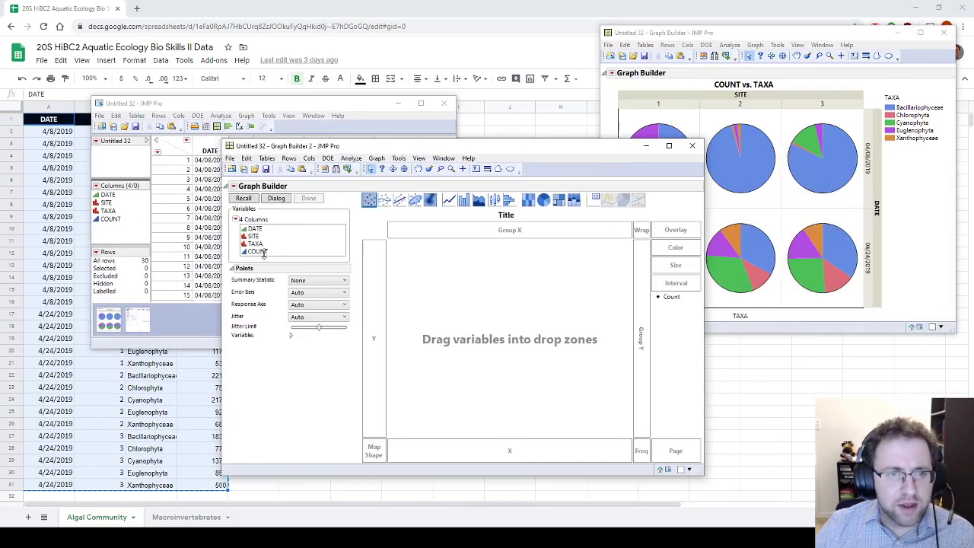
pyautogui.click(254, 243)
pyautogui.moveTo(251, 246); pyautogui.dragTo(478, 458)
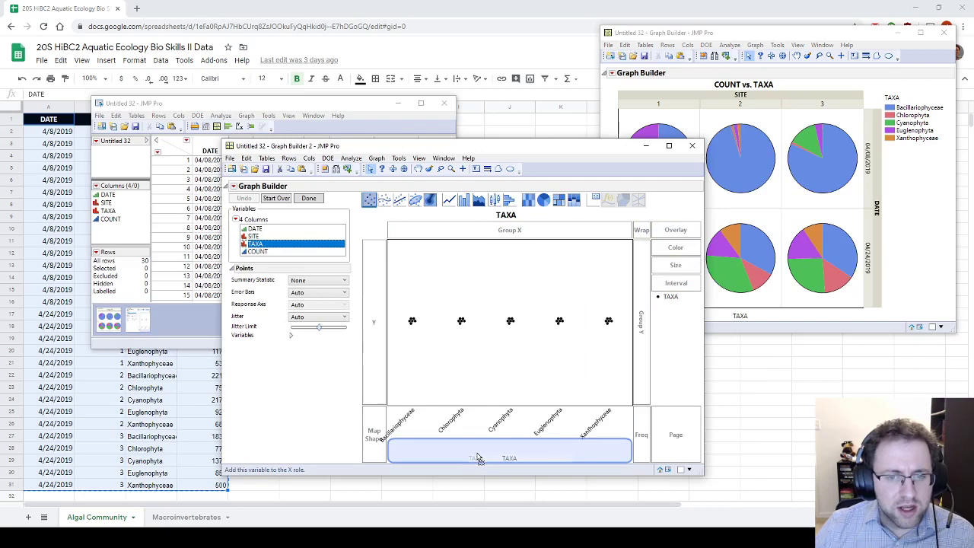
pyautogui.click(257, 251)
pyautogui.moveTo(257, 251); pyautogui.dragTo(372, 318)
# Step: Turn it into a single stacked bar coloured by TAXA
pyautogui.click(462, 201)
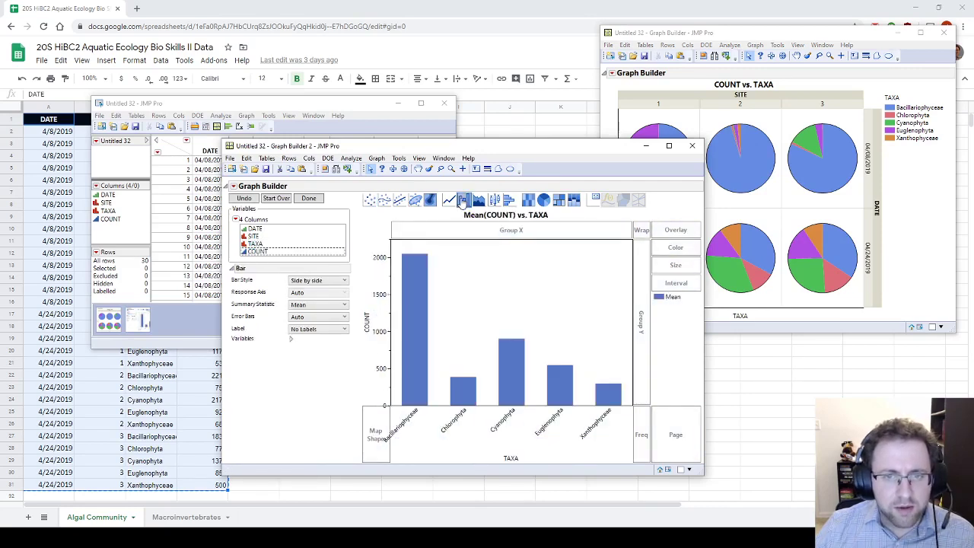
pyautogui.click(312, 280)
pyautogui.click(312, 293)
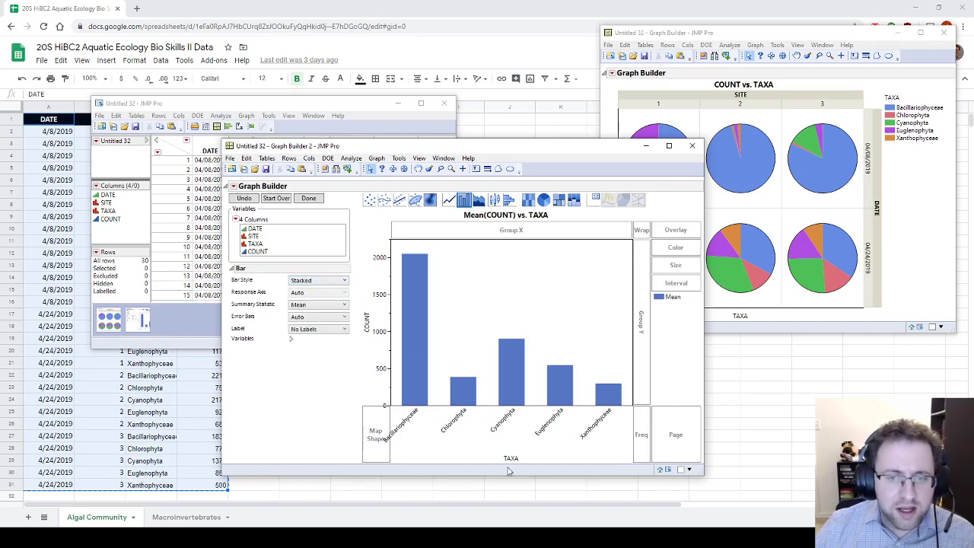
pyautogui.moveTo(512, 458); pyautogui.dragTo(677, 233)
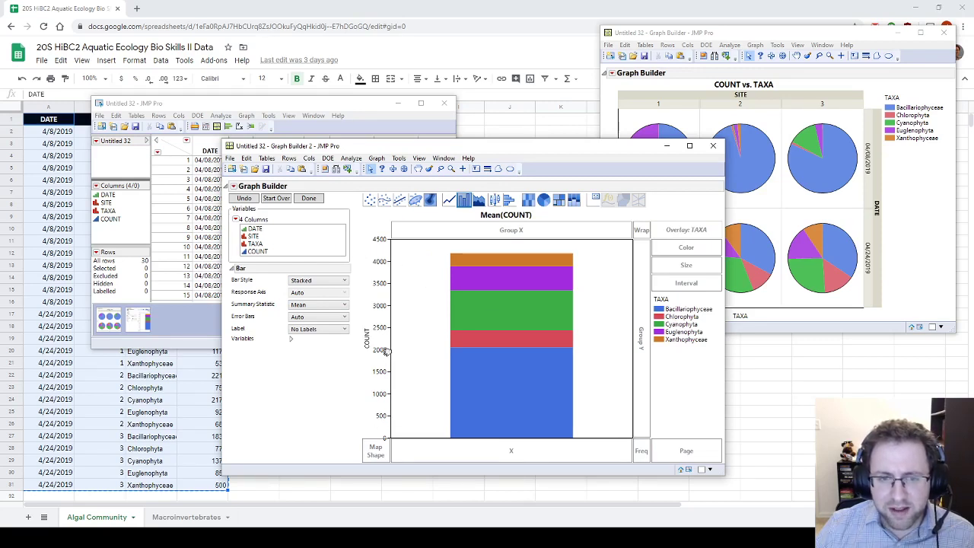
# Step: Show the bars as % of Total, then close the trial chart
pyautogui.click(314, 305)
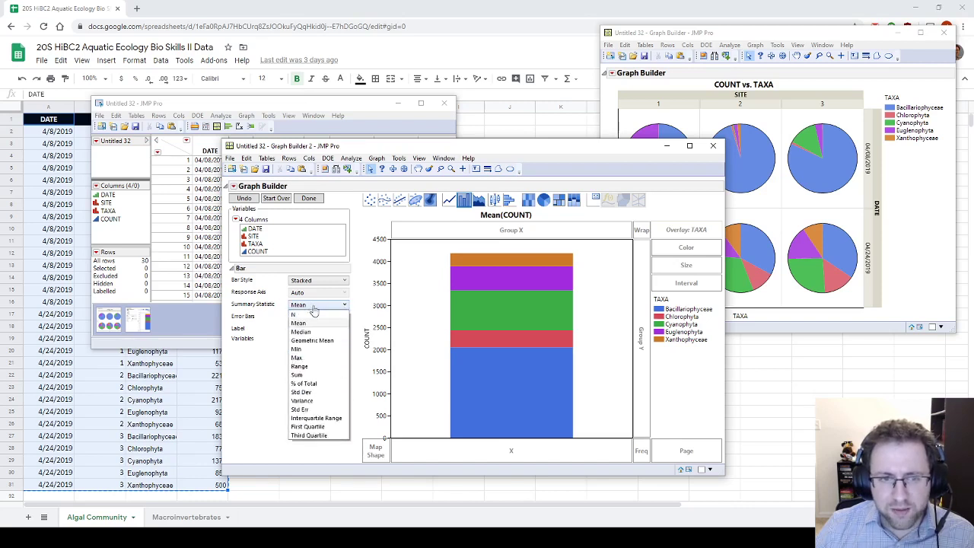
pyautogui.click(325, 384)
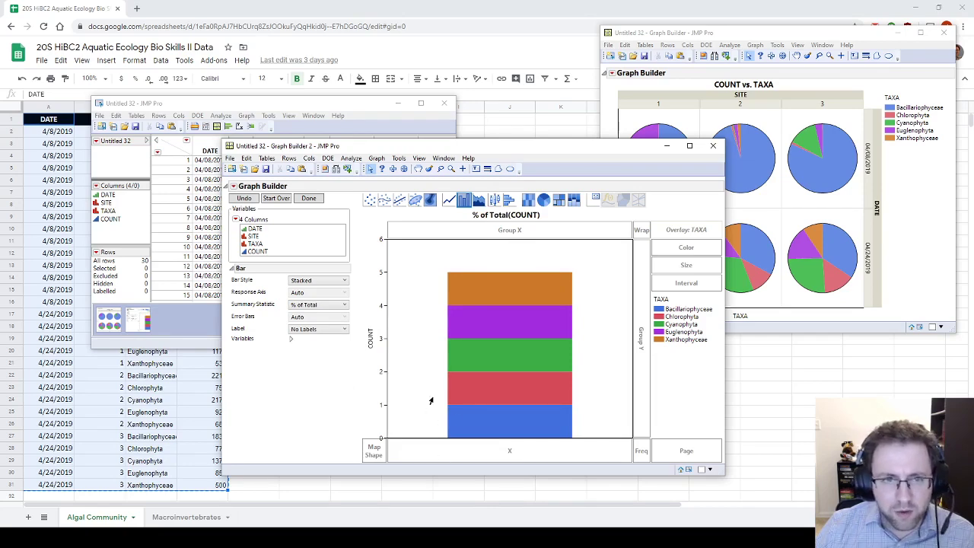
pyautogui.click(713, 146)
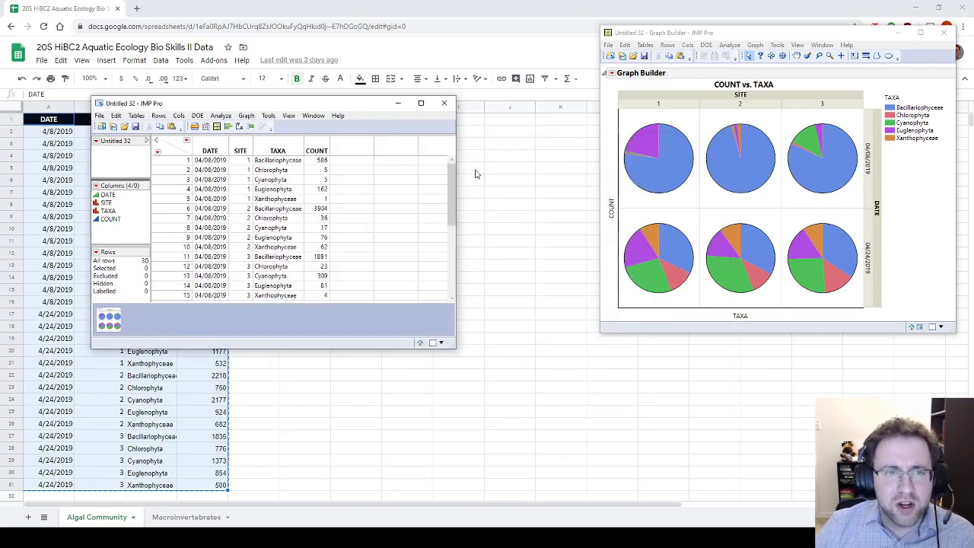
# Step: Select the TAXA column and open Tables > Split
pyautogui.moveTo(217, 108); pyautogui.dragTo(189, 104)
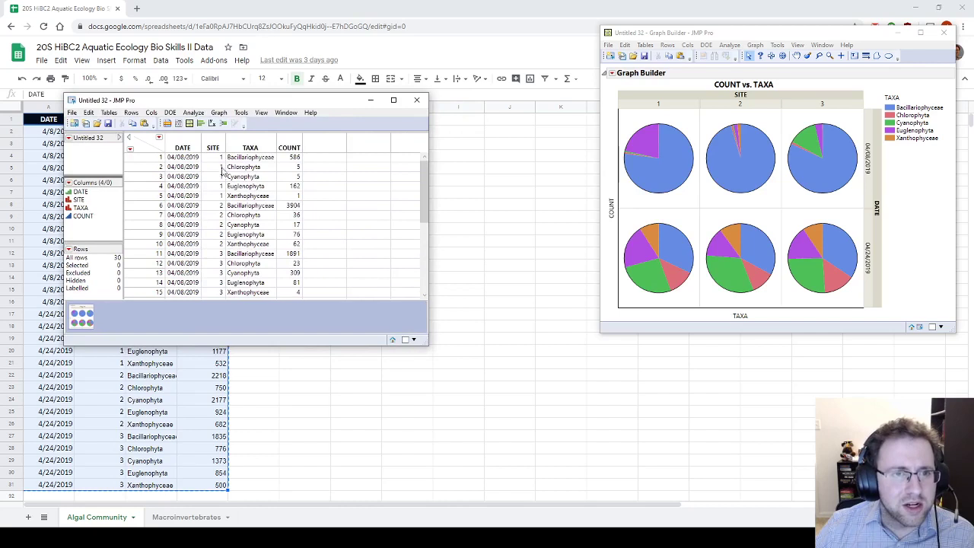
pyautogui.click(108, 114)
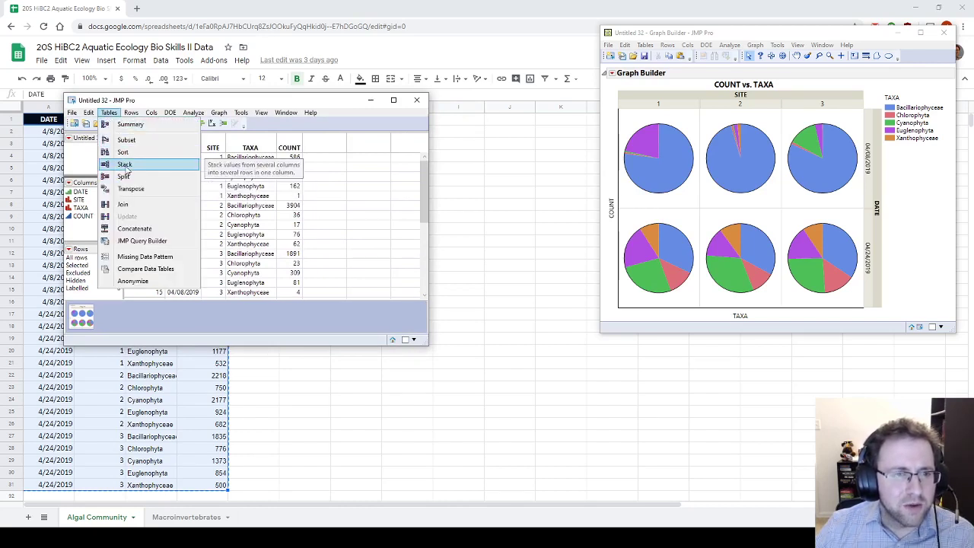
pyautogui.click(286, 112)
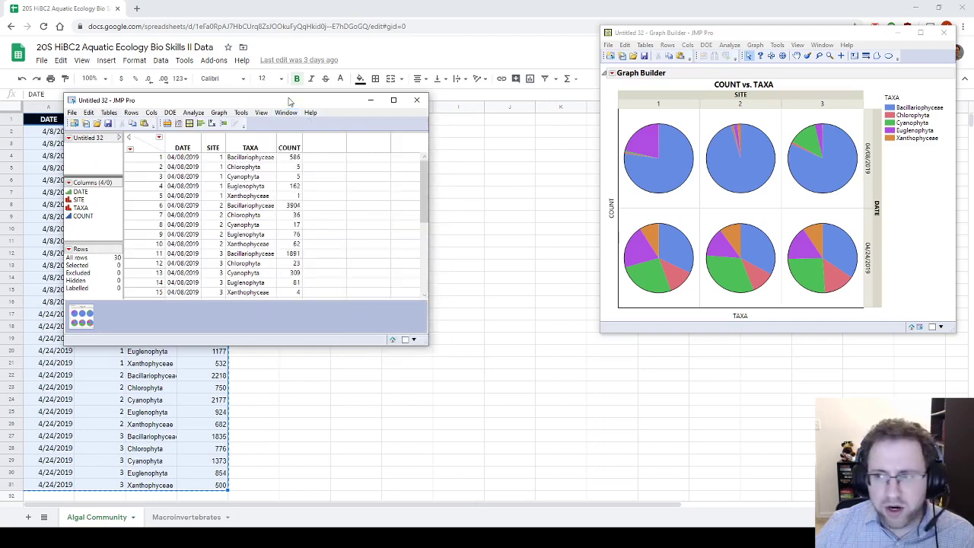
pyautogui.click(250, 146)
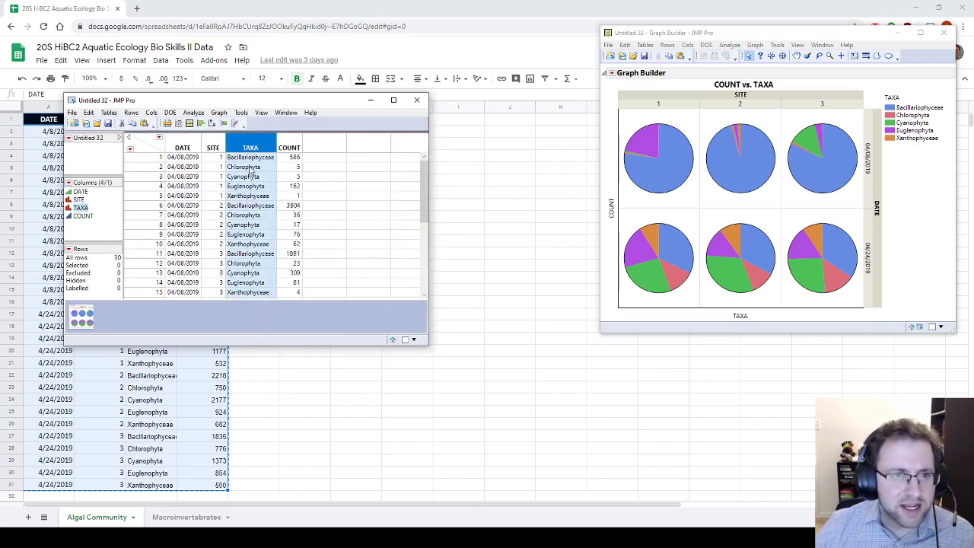
pyautogui.click(109, 112)
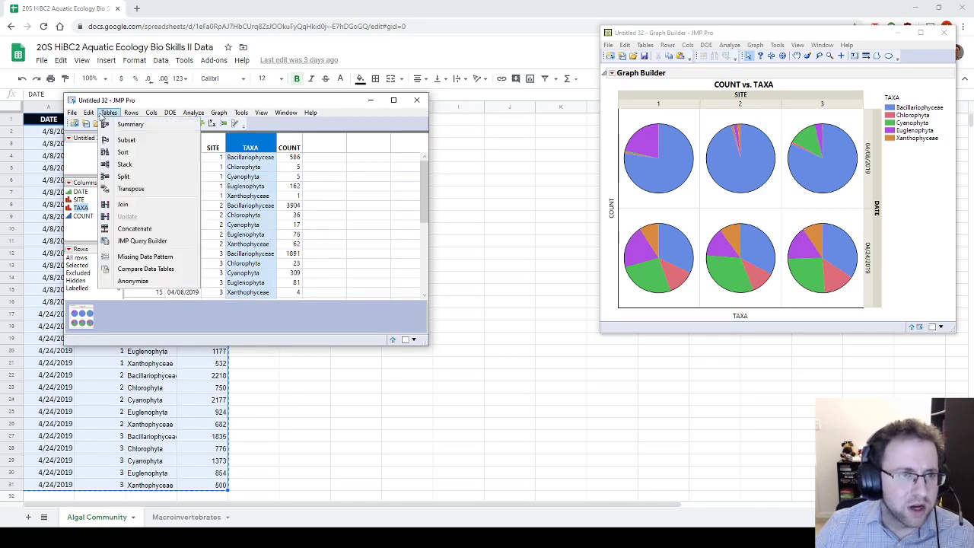
pyautogui.click(109, 112)
pyautogui.click(109, 112)
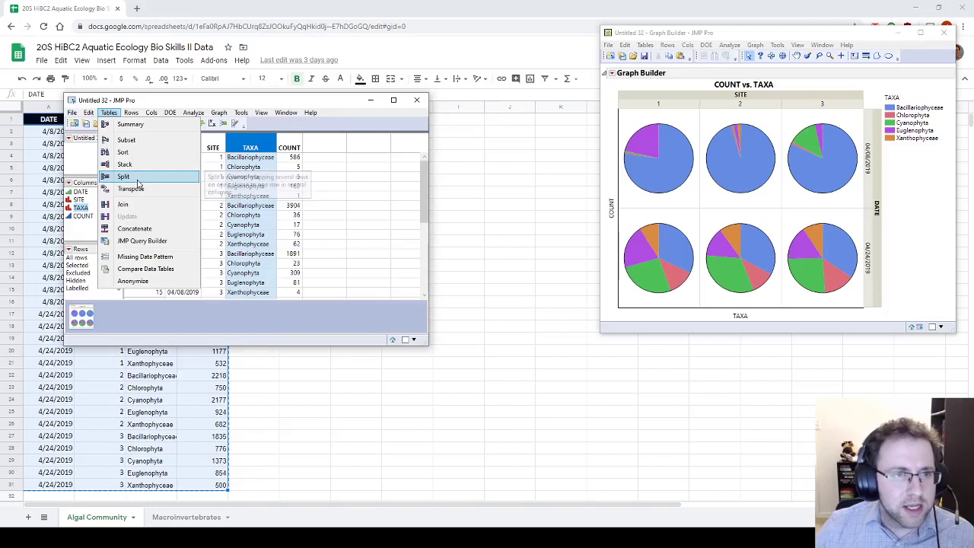
pyautogui.click(137, 181)
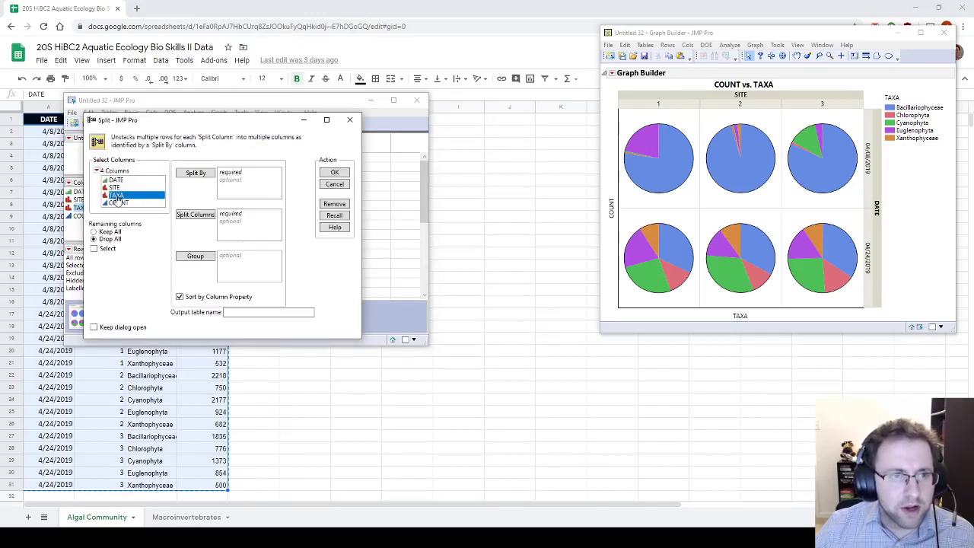
# Step: Split by TAXA with COUNT as split columns, grouped by SITE and DATE, into a new table
pyautogui.moveTo(137, 196)
pyautogui.mouseDown()
pyautogui.moveTo(233, 221)
pyautogui.moveTo(117, 199)
pyautogui.mouseUp()
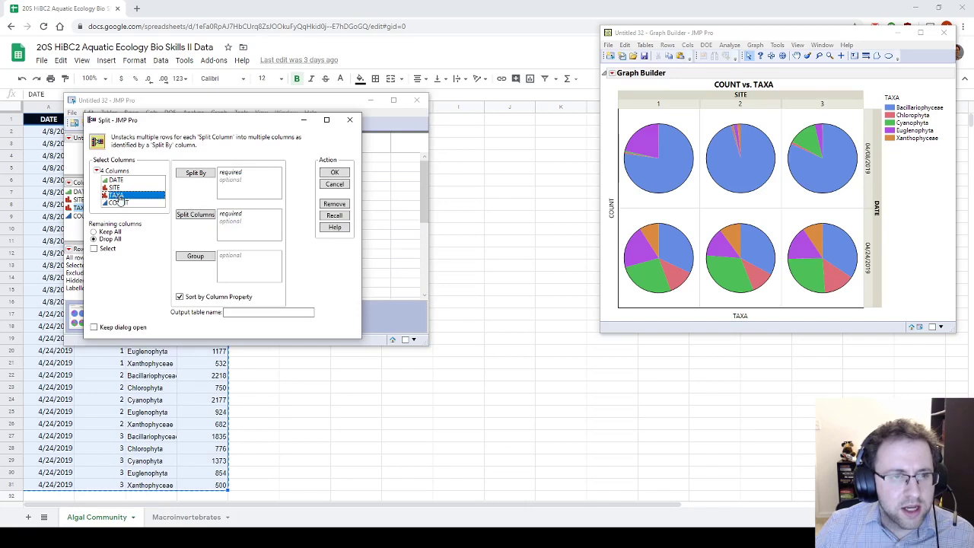
pyautogui.click(119, 203)
pyautogui.moveTo(119, 206); pyautogui.dragTo(232, 219)
pyautogui.click(119, 196)
pyautogui.moveTo(119, 199); pyautogui.dragTo(242, 204)
pyautogui.click(122, 190)
pyautogui.moveTo(104, 191); pyautogui.dragTo(236, 270)
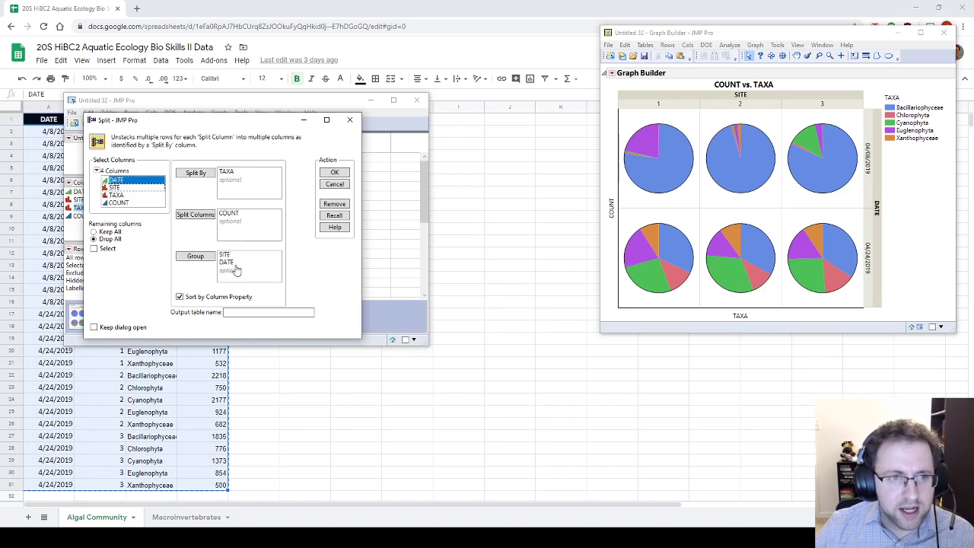
pyautogui.click(333, 173)
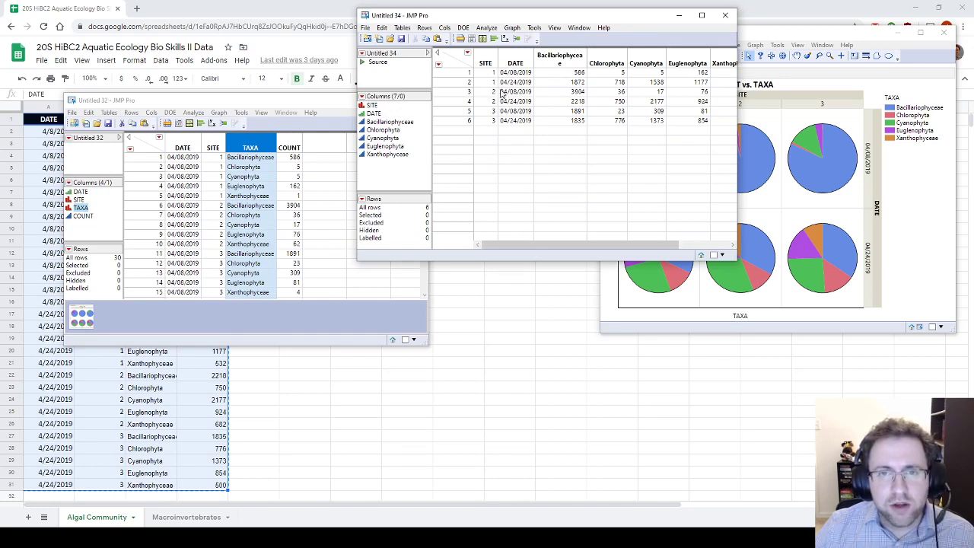
# Step: Widen the Bacillariophyceae column, browse Untitled 34, and open Graph Builder with Bacillariophyceae picked
pyautogui.moveTo(569, 244); pyautogui.dragTo(615, 244)
pyautogui.click(537, 63)
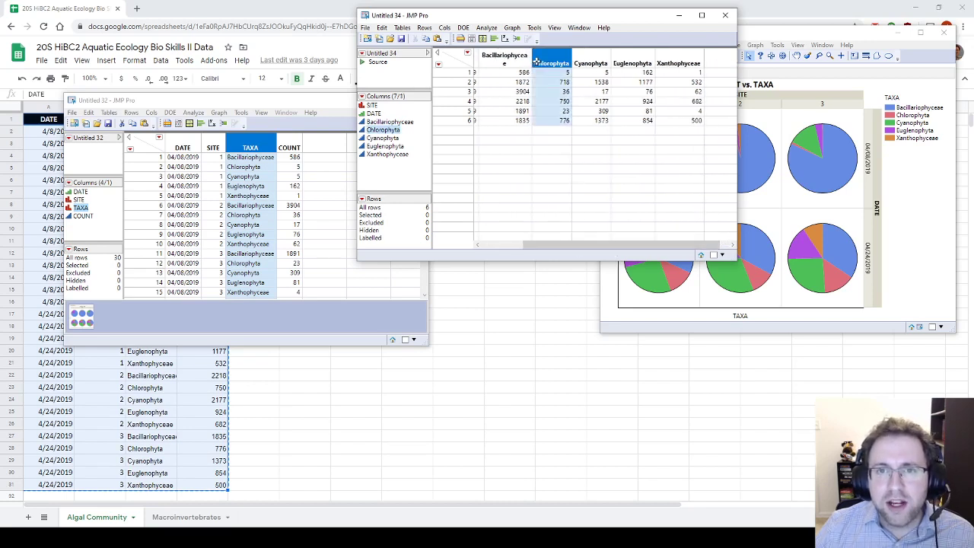
pyautogui.moveTo(532, 64); pyautogui.dragTo(536, 68)
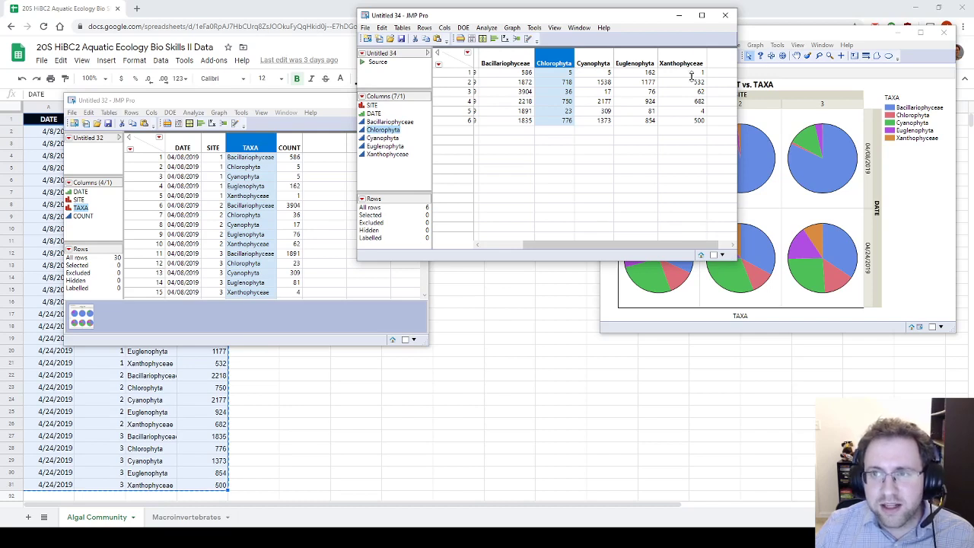
pyautogui.moveTo(680, 245); pyautogui.dragTo(565, 246)
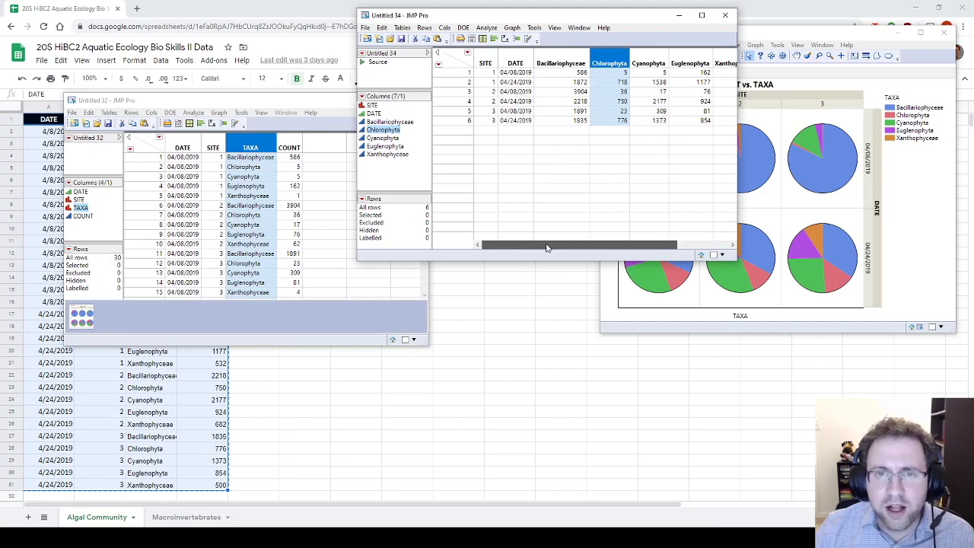
pyautogui.moveTo(523, 247)
pyautogui.mouseDown()
pyautogui.moveTo(601, 258)
pyautogui.moveTo(532, 256)
pyautogui.mouseUp()
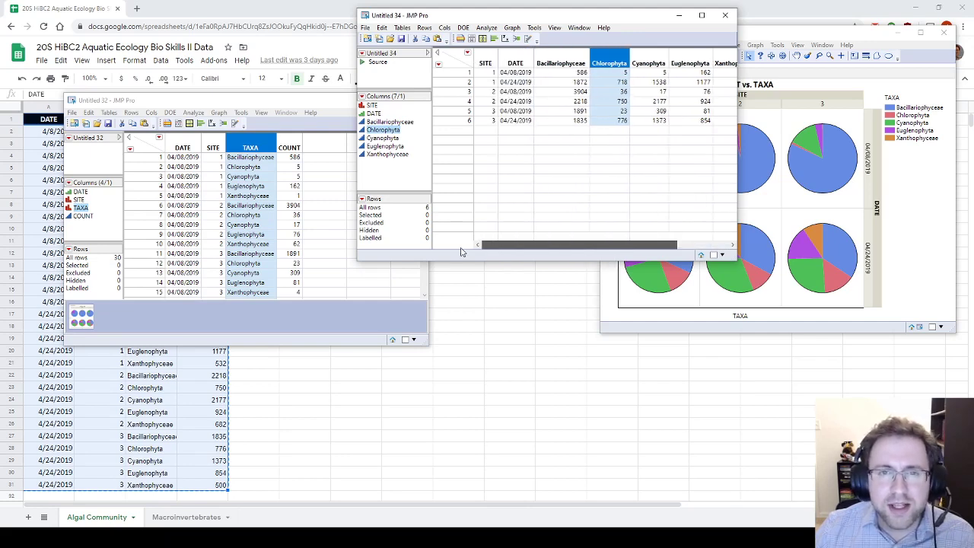
pyautogui.click(484, 40)
pyautogui.click(118, 137)
# Step: Plot the five taxa on Y as bars, trying % of Total before reverting to Mean
pyautogui.keyDown('shift'); pyautogui.click(115, 167); pyautogui.keyUp('shift')
pyautogui.moveTo(120, 152); pyautogui.dragTo(228, 221)
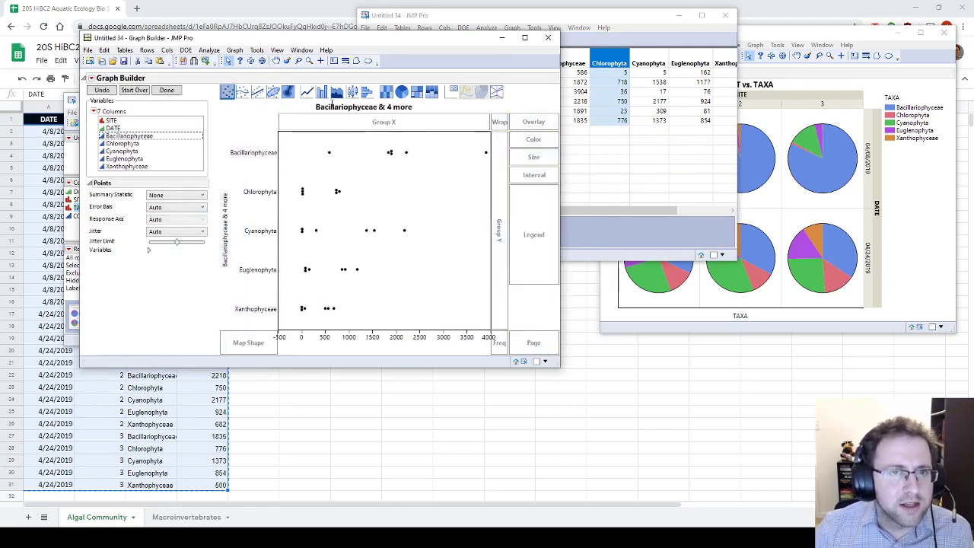
pyautogui.click(322, 93)
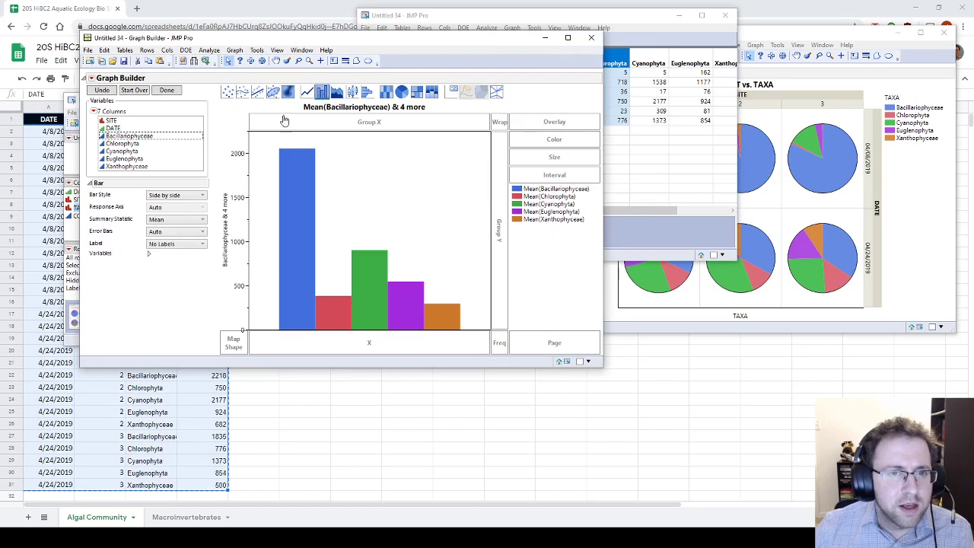
pyautogui.click(178, 220)
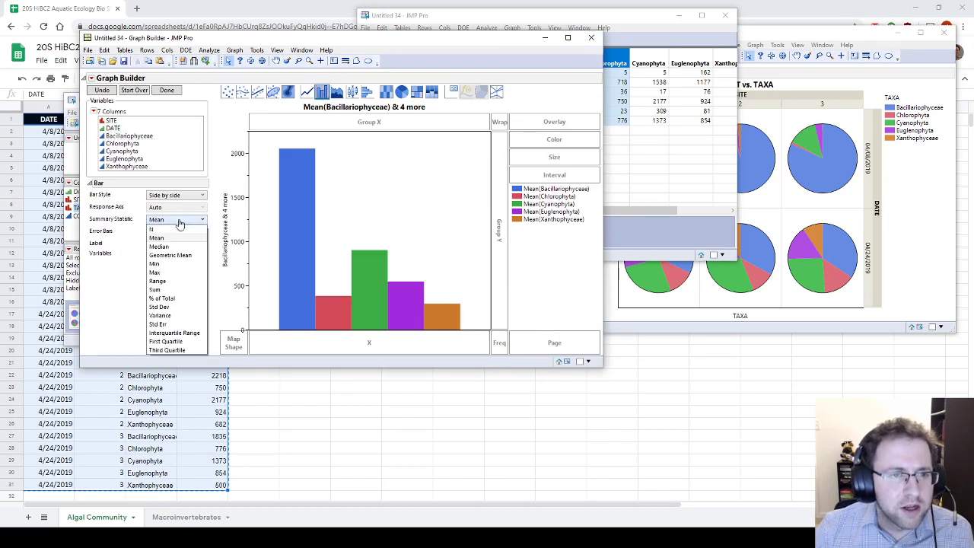
pyautogui.click(169, 299)
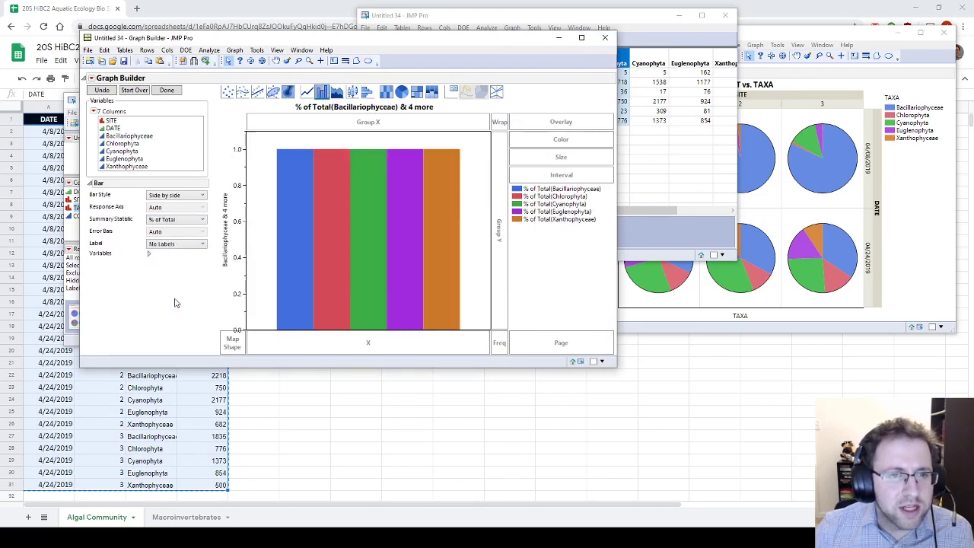
pyautogui.click(190, 220)
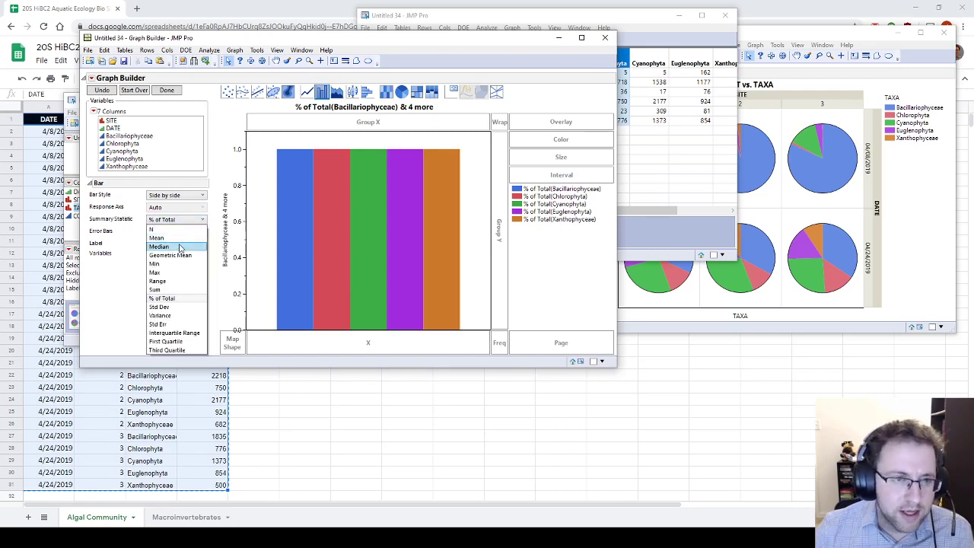
pyautogui.click(181, 239)
# Step: Stack the mean bars and split them by SITE across and DATE down
pyautogui.click(185, 196)
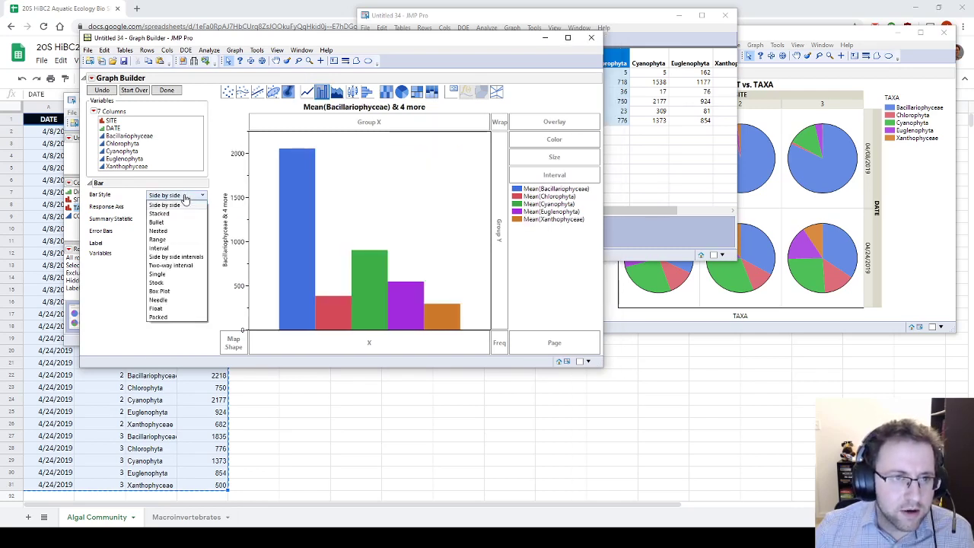
pyautogui.click(169, 214)
pyautogui.click(155, 220)
pyautogui.click(155, 221)
pyautogui.moveTo(111, 120); pyautogui.dragTo(386, 126)
pyautogui.moveTo(113, 127); pyautogui.dragTo(503, 229)
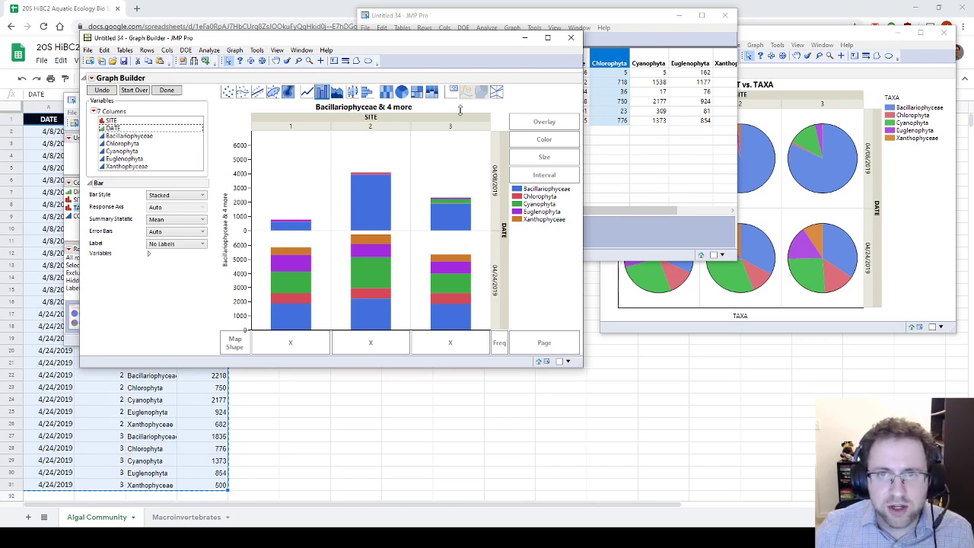
# Step: Close the taxa bar chart and widen the Untitled 34 table window
pyautogui.click(576, 40)
pyautogui.moveTo(593, 16); pyautogui.dragTo(445, 76)
pyautogui.moveTo(590, 293); pyautogui.dragTo(788, 297)
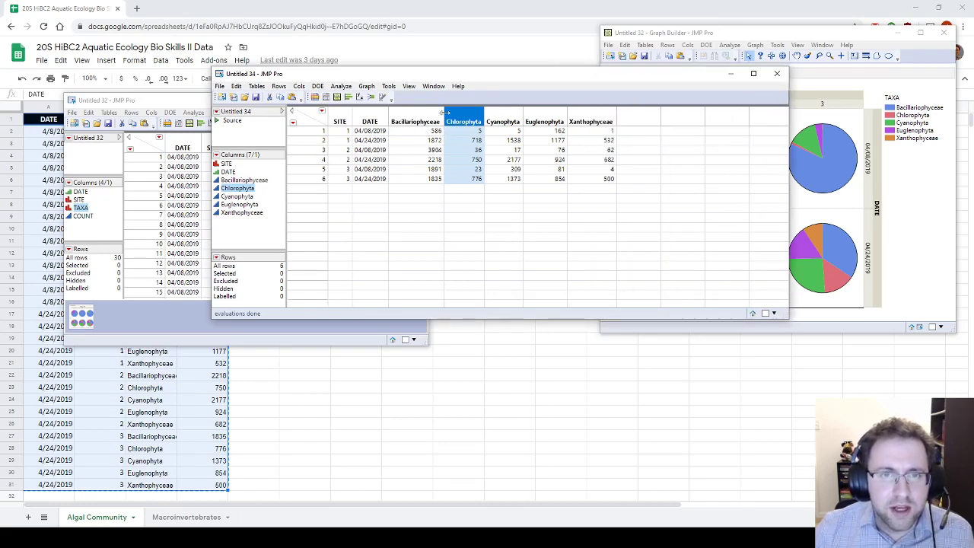
# Step: Add a new Column 8 after Xanthophyceae and bring up its context menu
pyautogui.click(411, 132)
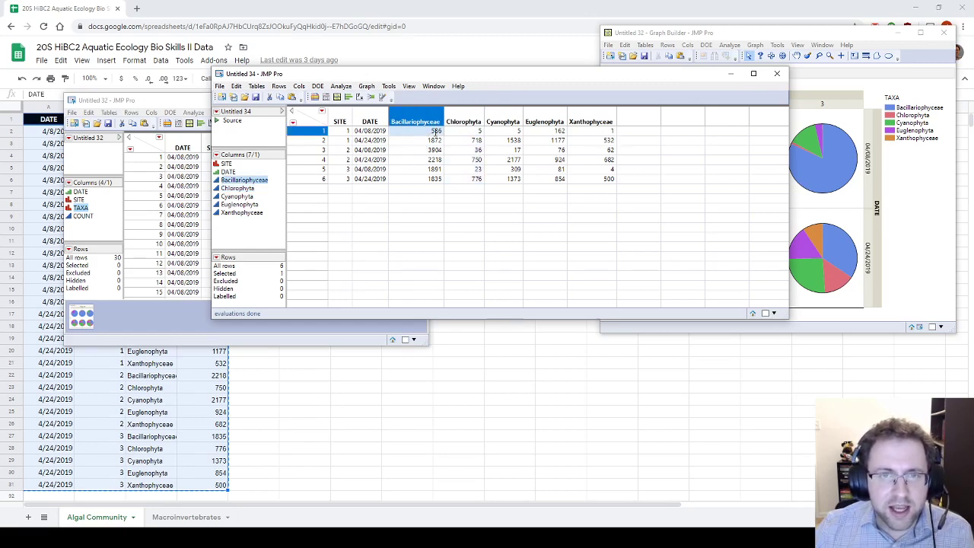
pyautogui.doubleClick(637, 128)
pyautogui.click(640, 117)
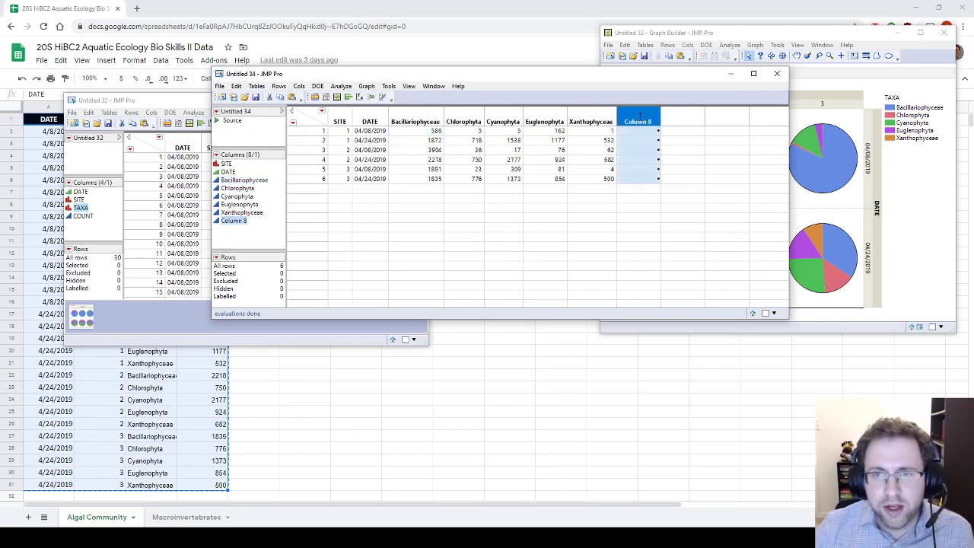
pyautogui.rightClick(640, 116)
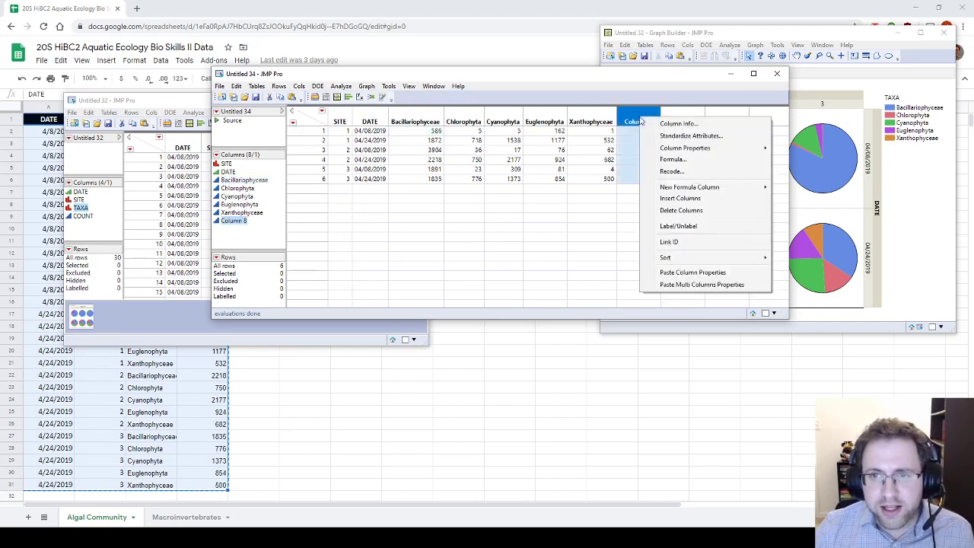
# Step: In the Formula editor, enter Bacillariophyceae divided by Bacillariophyceae
pyautogui.click(713, 161)
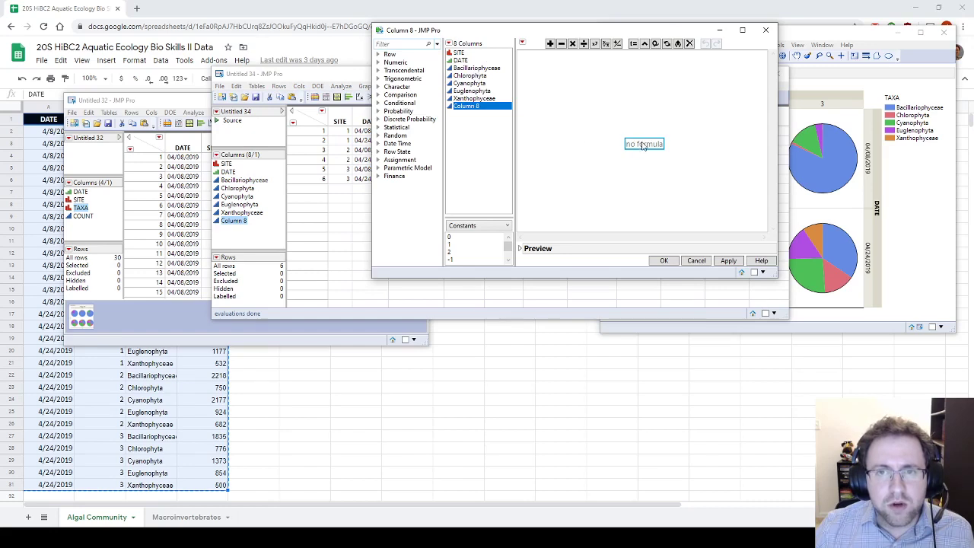
pyautogui.click(471, 69)
pyautogui.press('/')
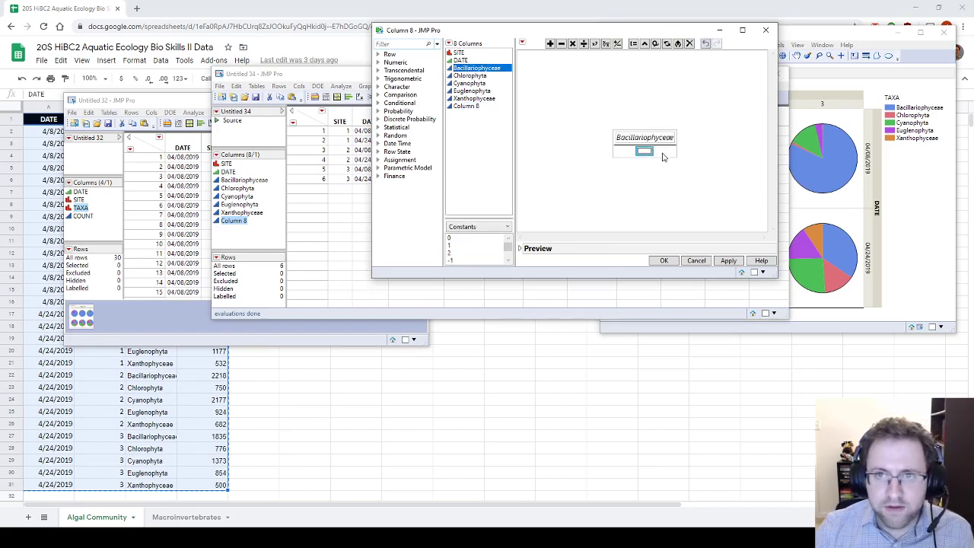
pyautogui.click(472, 69)
# Step: Extend the denominator to sum all five taxa columns and apply the formula
pyautogui.press('+')
pyautogui.click(474, 76)
pyautogui.press('+')
pyautogui.click(469, 82)
pyautogui.press('+')
pyautogui.click(471, 91)
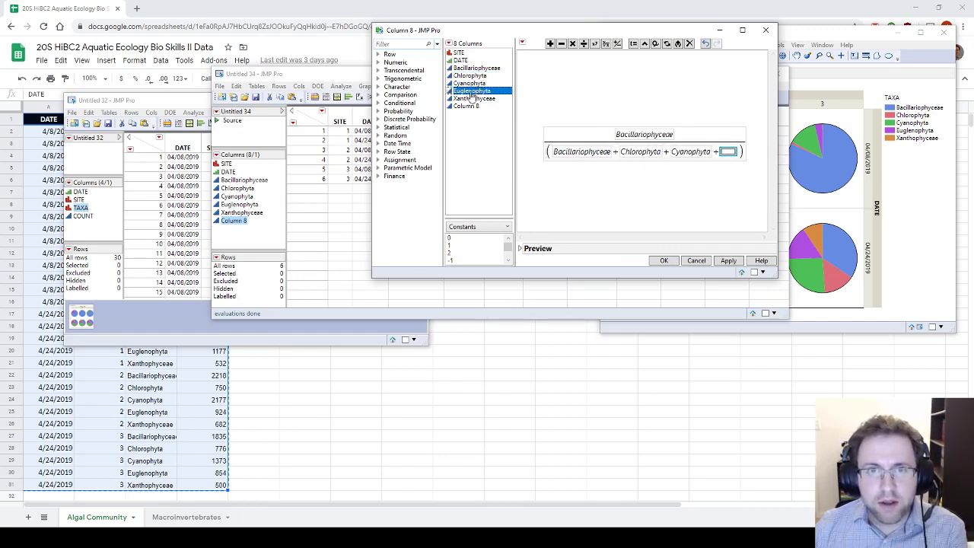
pyautogui.press('+')
pyautogui.click(474, 98)
pyautogui.press('+')
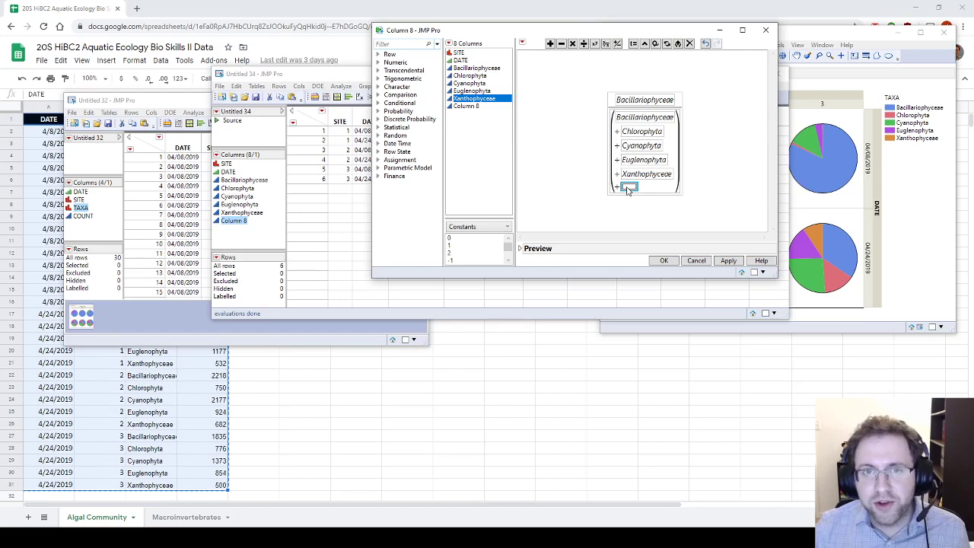
pyautogui.press('Delete')
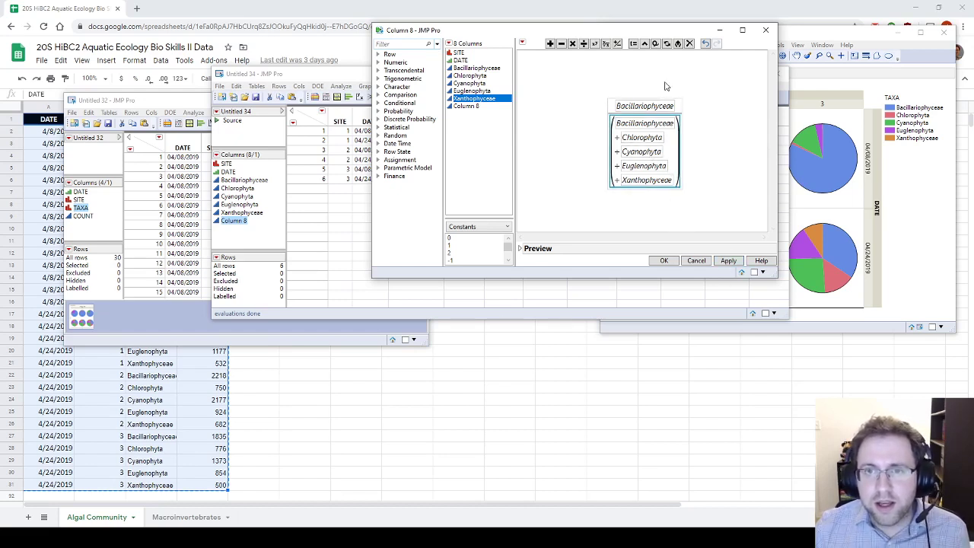
pyautogui.click(683, 120)
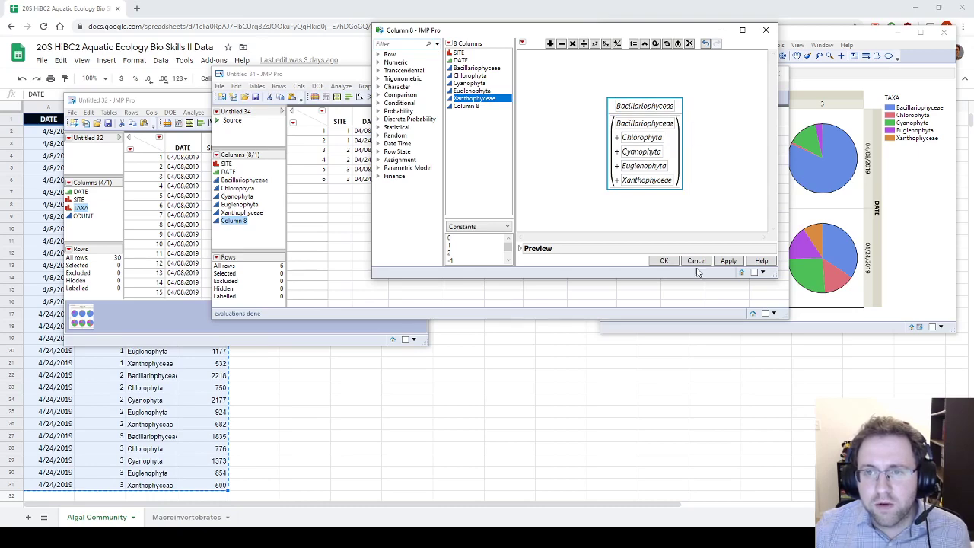
pyautogui.click(663, 261)
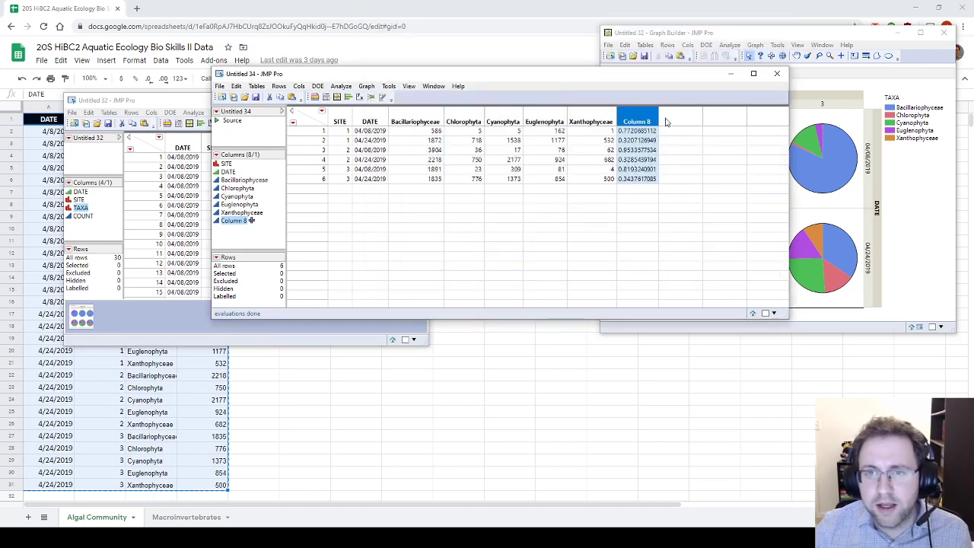
# Step: Rename Column 8 to Bacillariophyceae 2 in its column settings
pyautogui.doubleClick(233, 220)
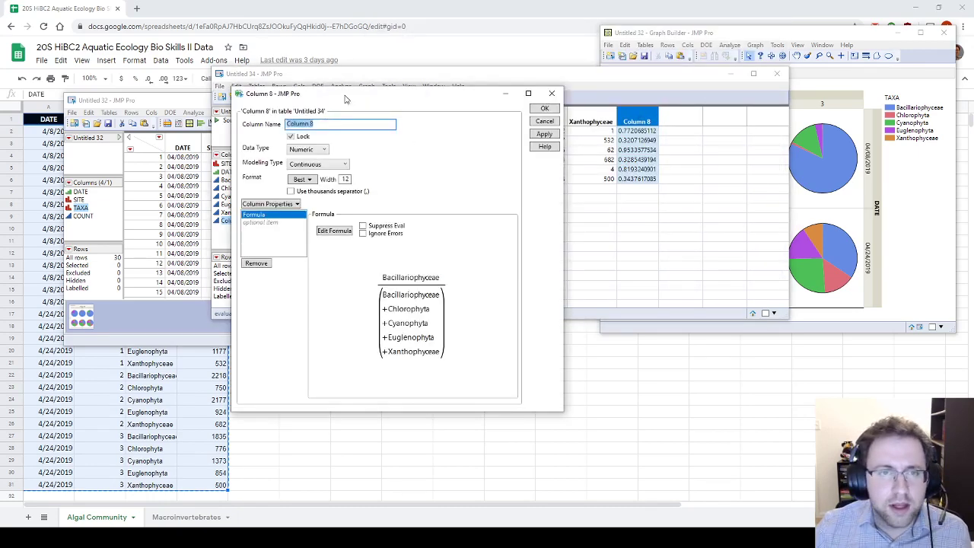
pyautogui.moveTo(344, 101); pyautogui.dragTo(324, 183)
pyautogui.write('Bacillariophyceae')
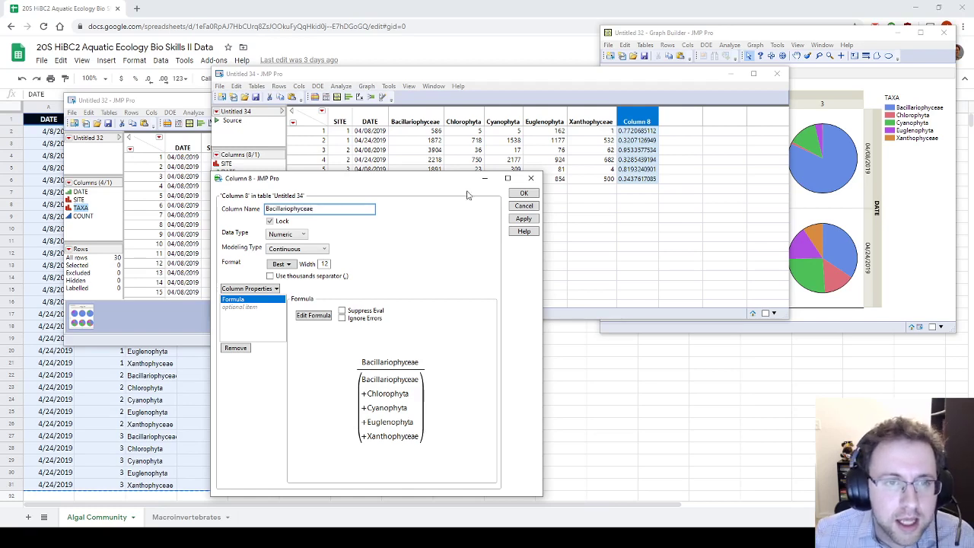
pyautogui.click(524, 193)
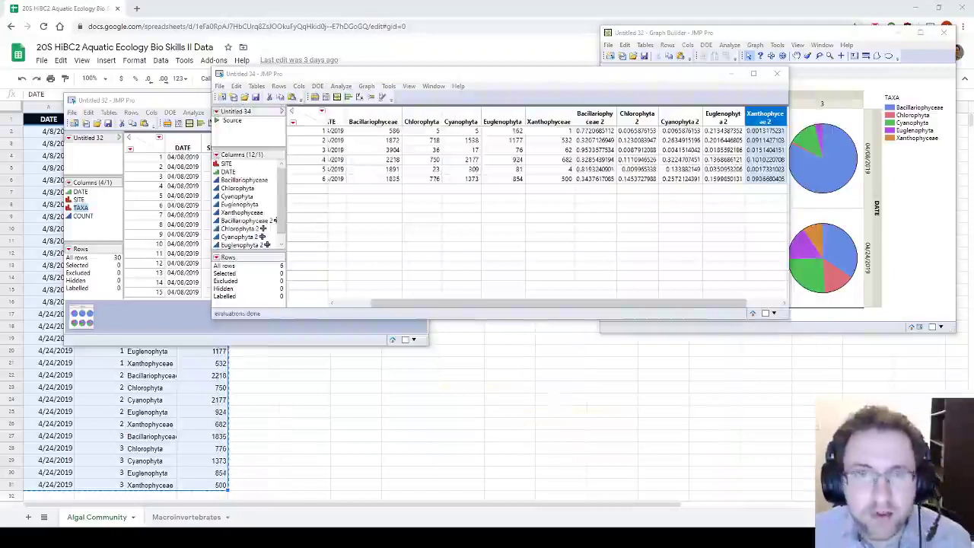
# Step: Launch a blank Graph Builder for the Untitled 34 table
pyautogui.moveTo(544, 75); pyautogui.dragTo(532, 99)
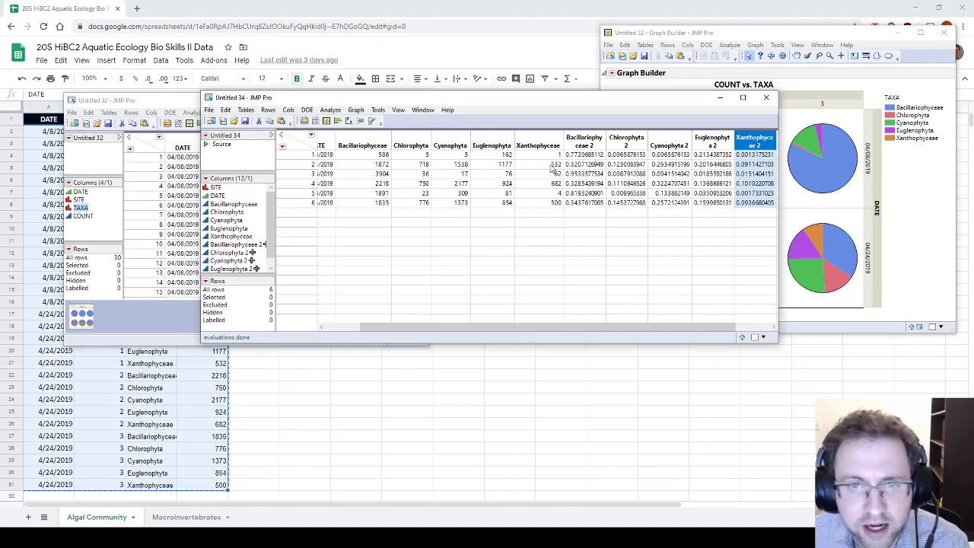
pyautogui.click(315, 121)
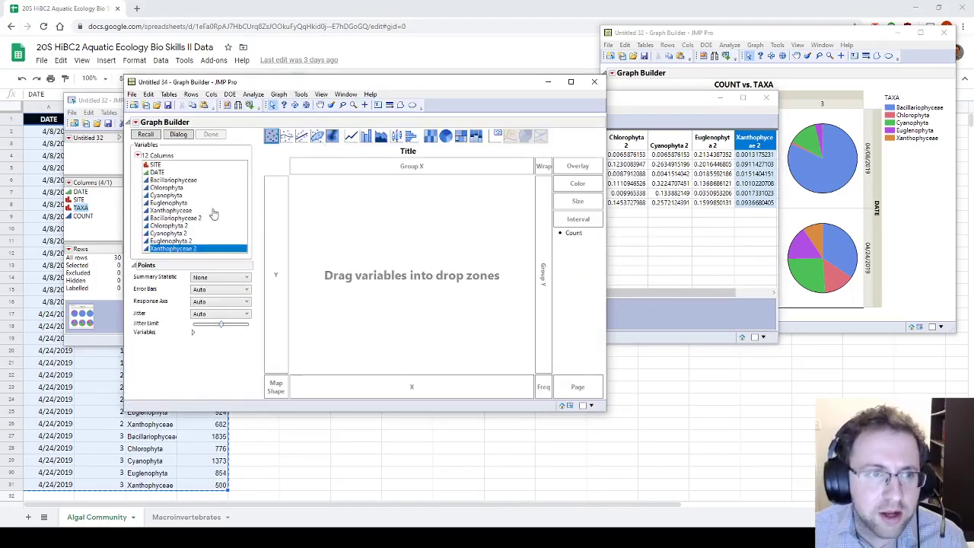
# Step: Put the five proportion columns on Y as bars with Stacked bar style
pyautogui.moveTo(176, 218); pyautogui.dragTo(275, 274)
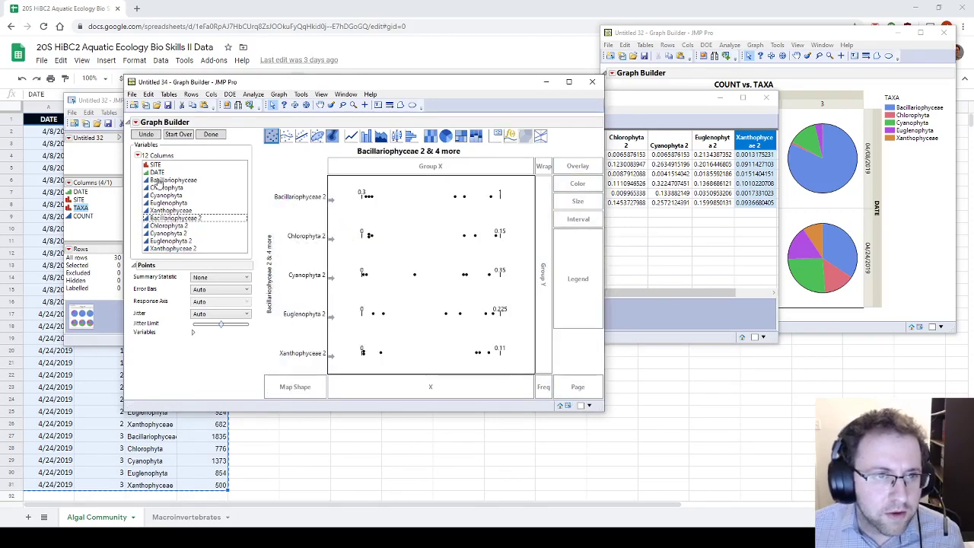
pyautogui.click(366, 136)
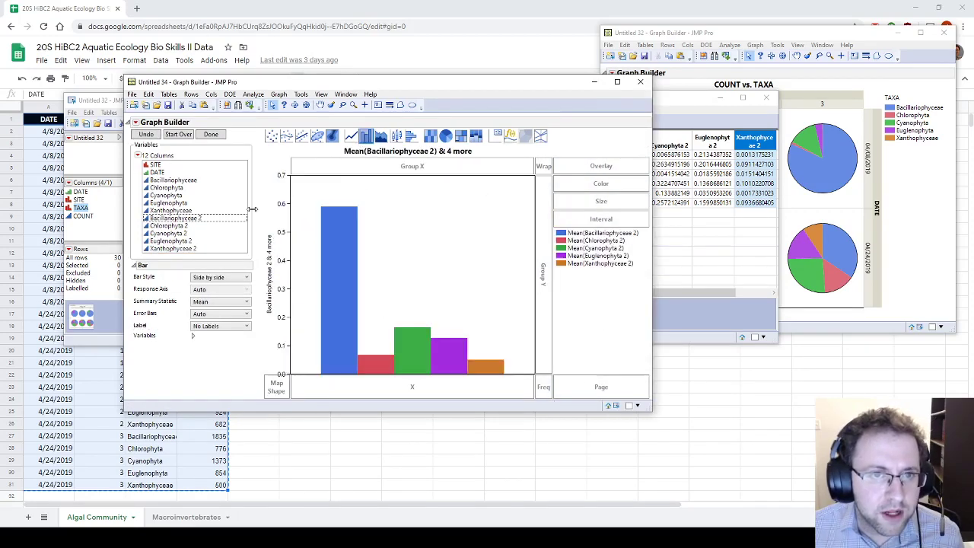
pyautogui.click(210, 277)
pyautogui.click(211, 289)
# Step: Group the chart by DATE with SITE on X, finish it, and bring the pie charts forward
pyautogui.moveTo(157, 172); pyautogui.dragTo(442, 400)
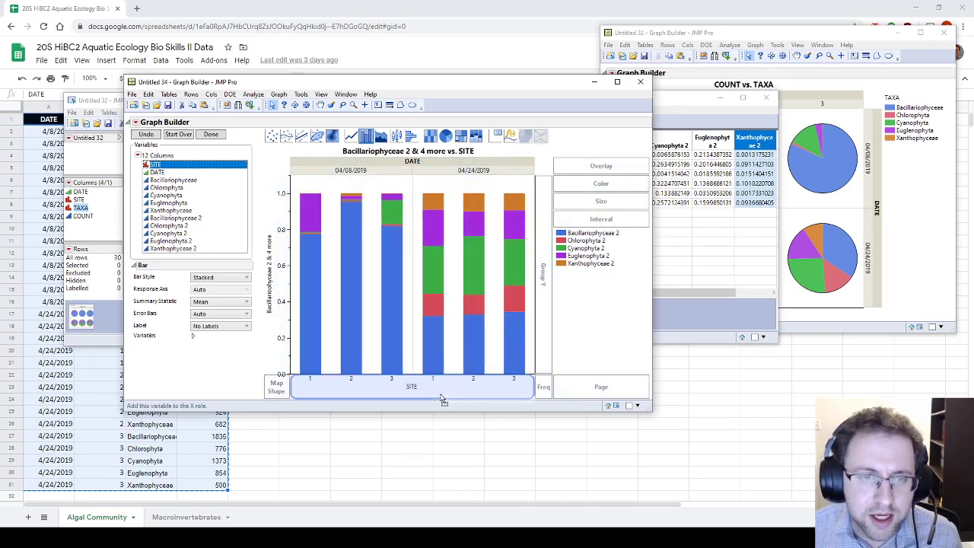
pyautogui.moveTo(442, 400); pyautogui.dragTo(440, 394)
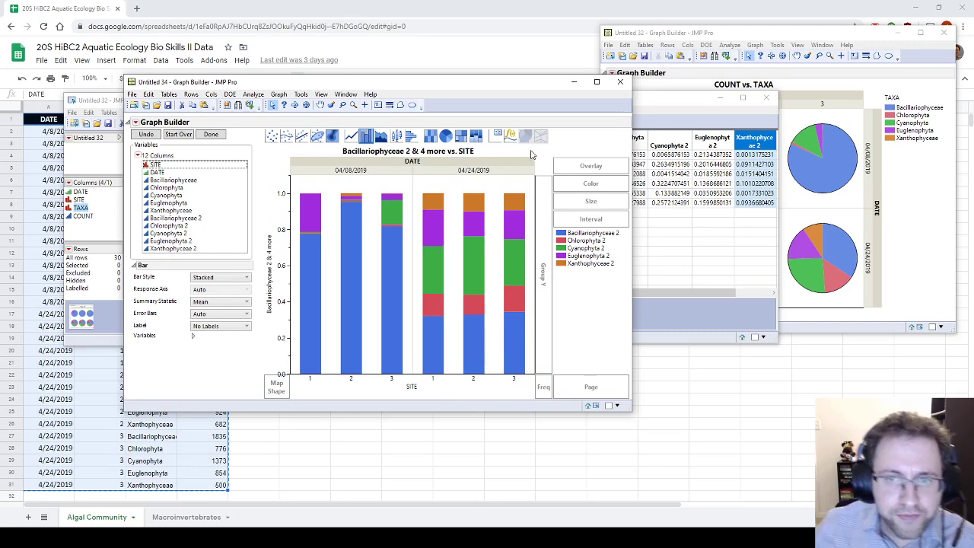
pyautogui.moveTo(404, 84); pyautogui.dragTo(438, 97)
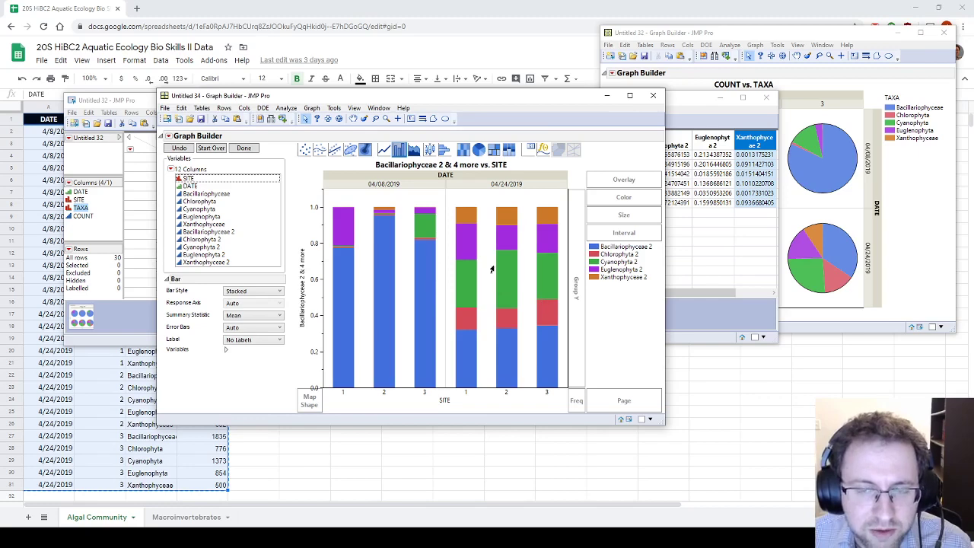
pyautogui.click(243, 148)
pyautogui.moveTo(339, 101); pyautogui.dragTo(779, 210)
pyautogui.moveTo(741, 37); pyautogui.dragTo(737, 32)
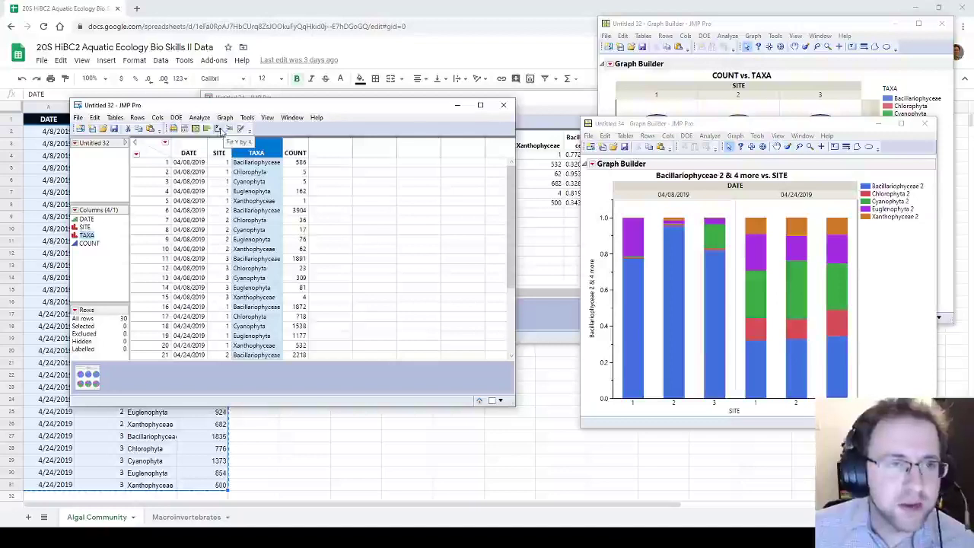
# Step: Start Fit Y by X with TAXA as the response and SITE as the factor
pyautogui.click(199, 117)
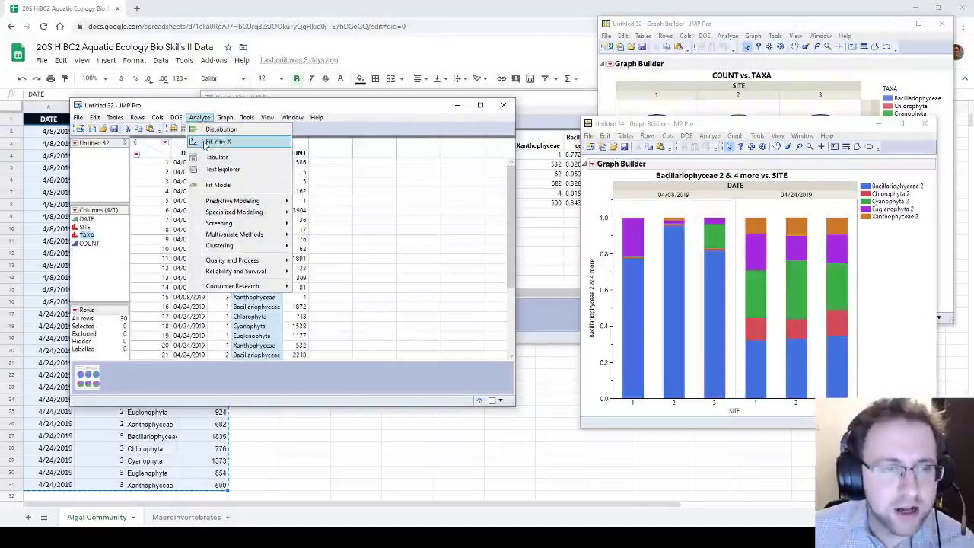
pyautogui.click(280, 110)
pyautogui.click(199, 117)
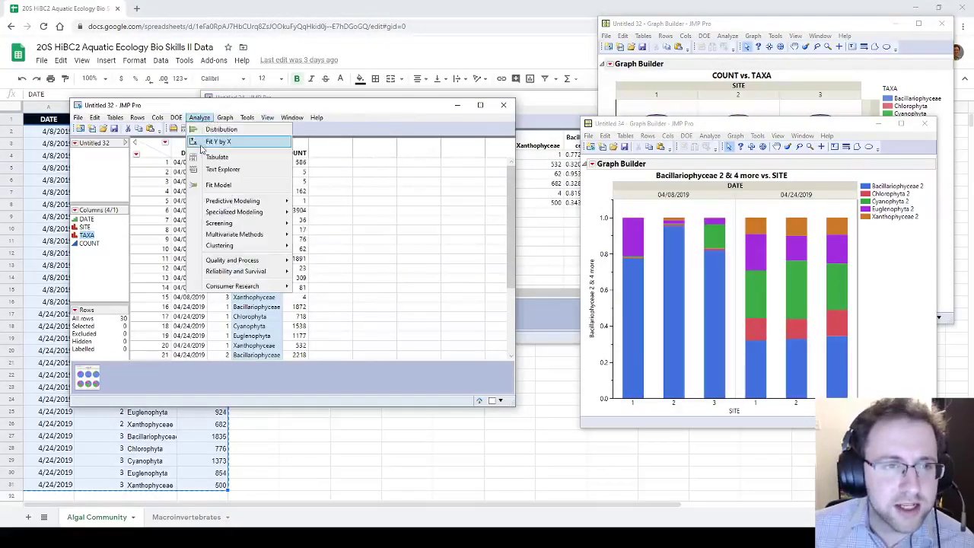
pyautogui.click(221, 140)
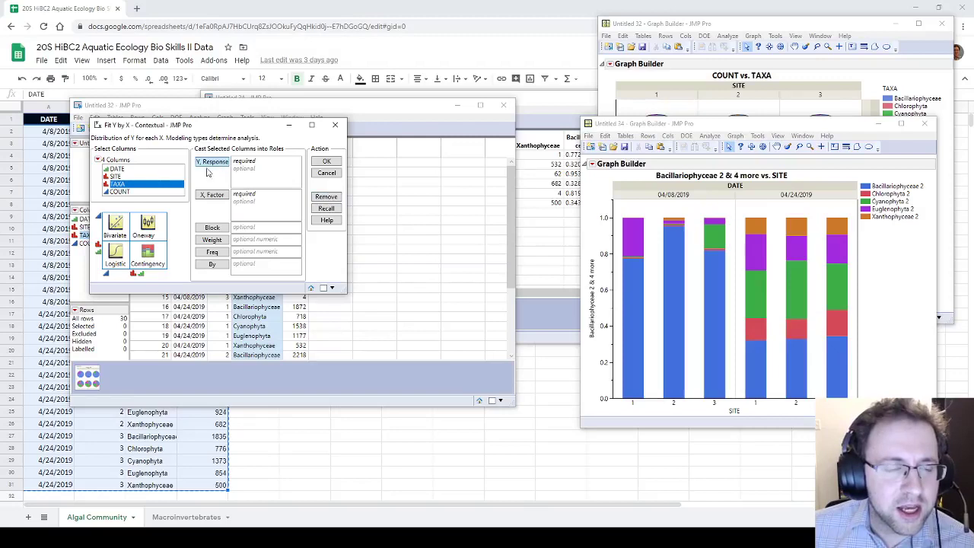
pyautogui.moveTo(118, 187); pyautogui.dragTo(250, 163)
pyautogui.click(118, 177)
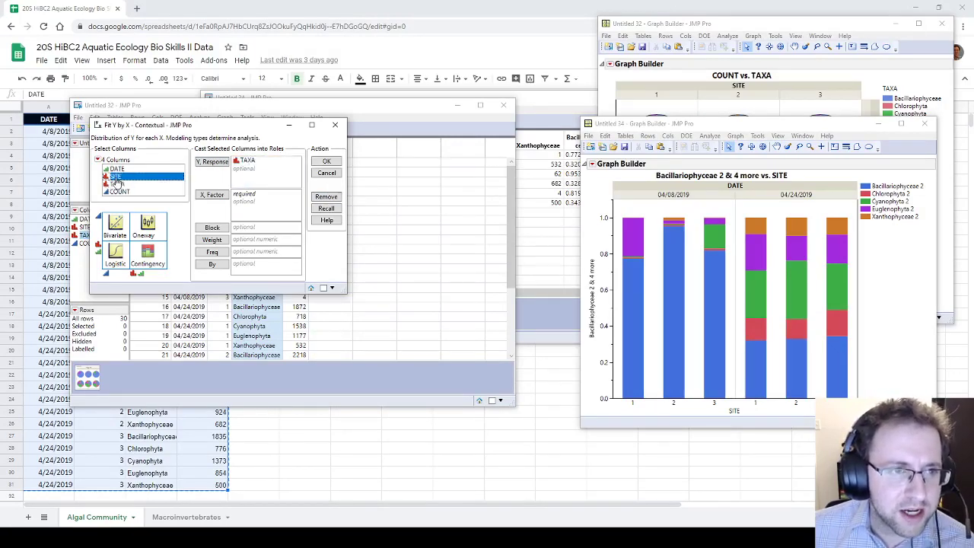
pyautogui.moveTo(122, 180); pyautogui.dragTo(257, 206)
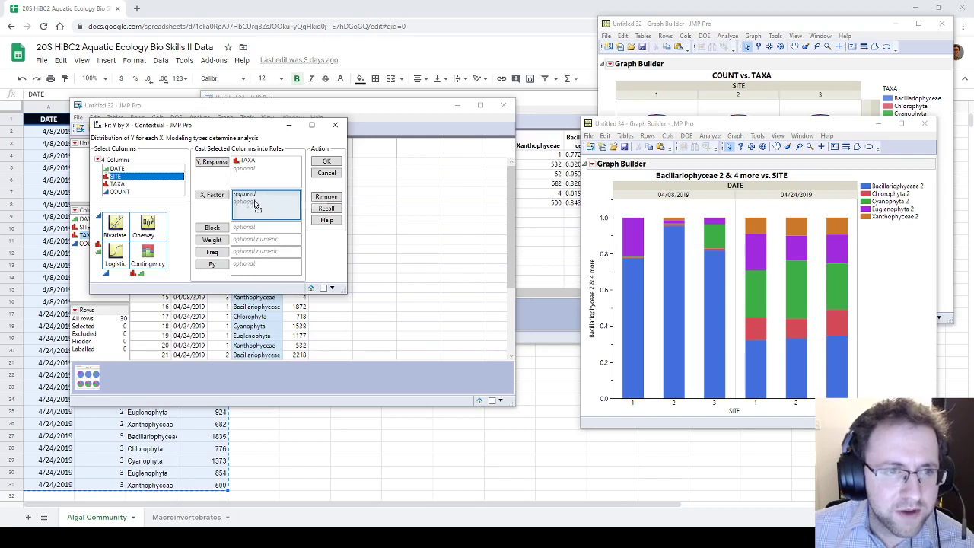
pyautogui.moveTo(257, 206); pyautogui.dragTo(257, 205)
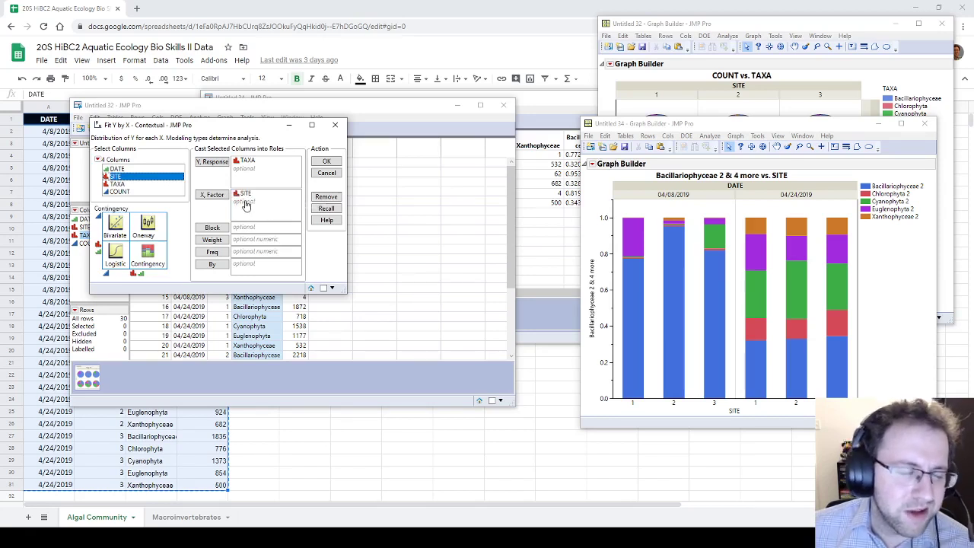
# Step: Add COUNT as Freq and DATE as By, then run the analysis
pyautogui.click(111, 191)
pyautogui.moveTo(106, 194); pyautogui.dragTo(243, 263)
pyautogui.moveTo(247, 259); pyautogui.dragTo(246, 258)
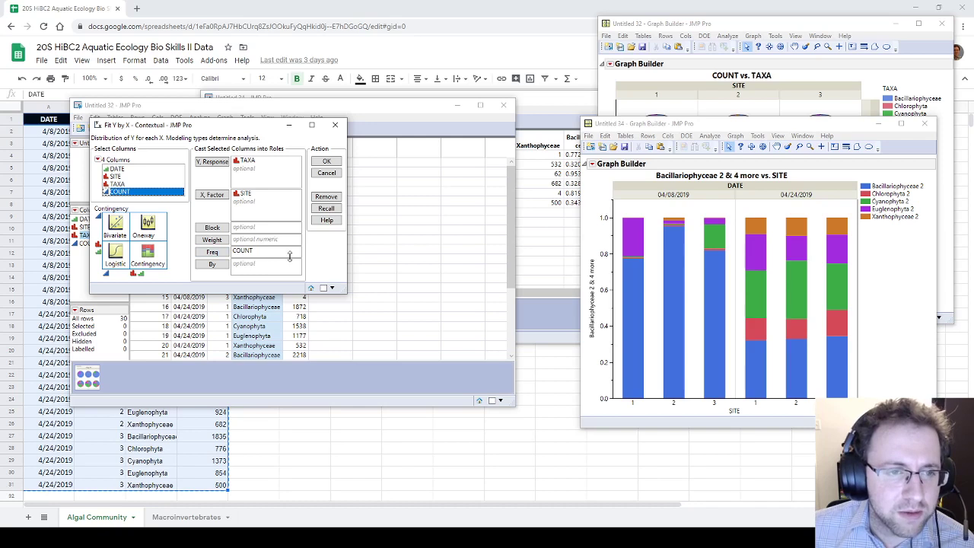
pyautogui.click(115, 169)
pyautogui.moveTo(111, 169); pyautogui.dragTo(236, 271)
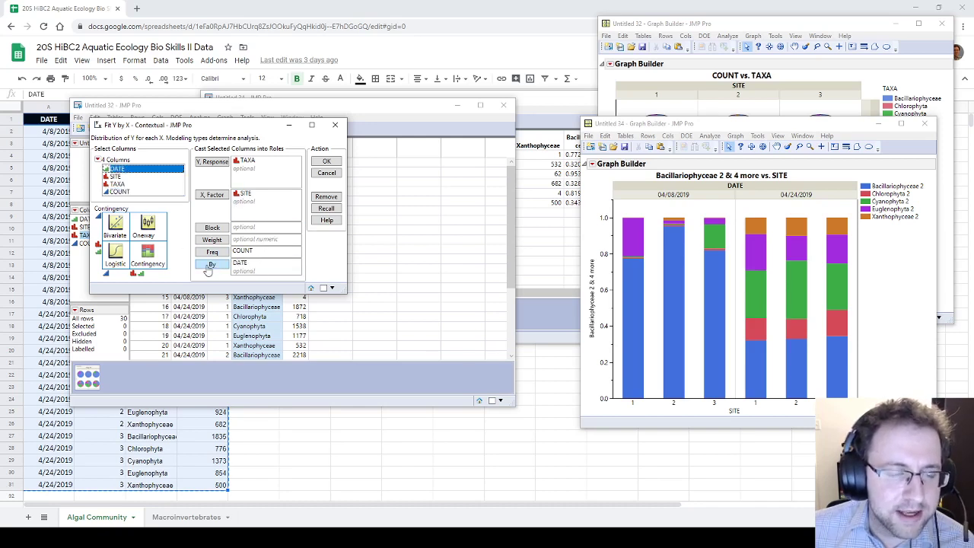
pyautogui.click(326, 164)
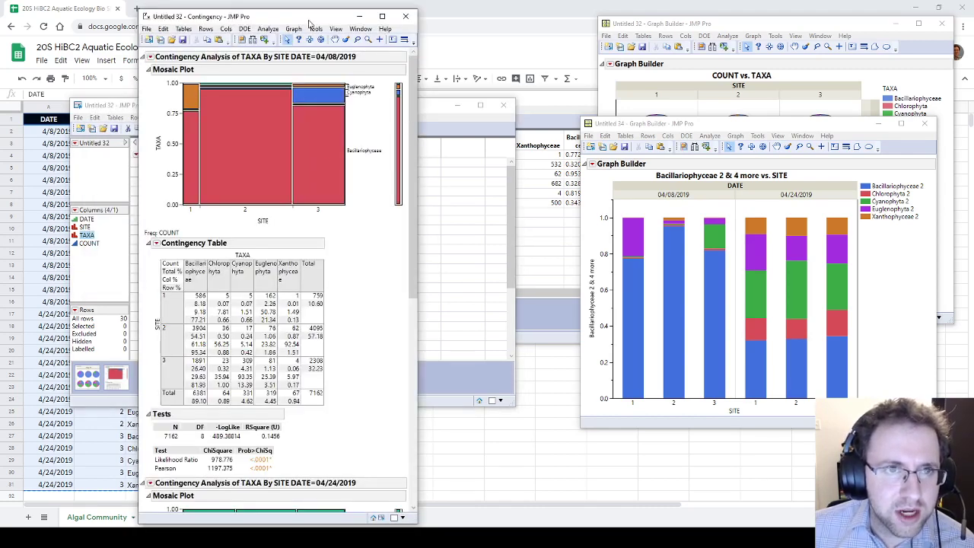
# Step: Place the contingency report beside the stacked bar chart and scroll to the chi-square tests
pyautogui.moveTo(305, 13); pyautogui.dragTo(413, 50)
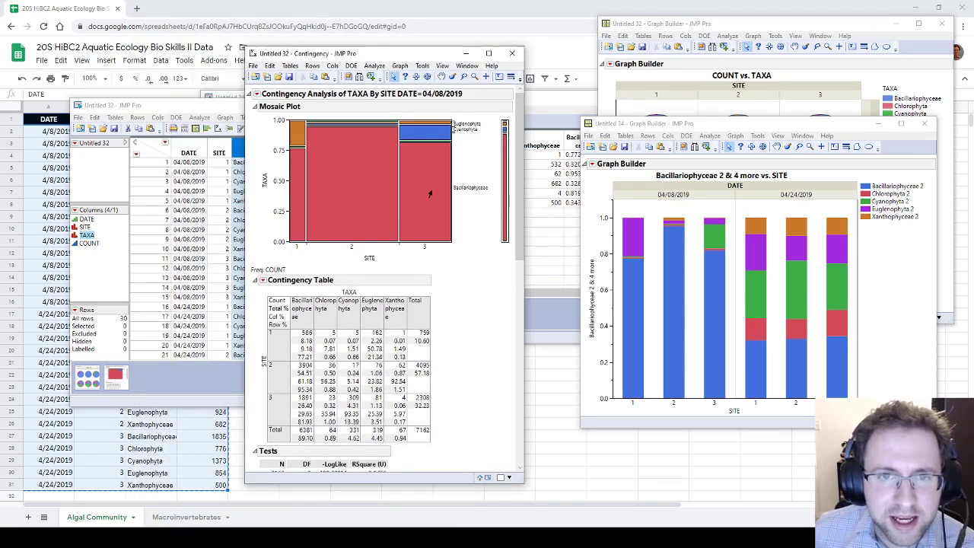
pyautogui.moveTo(721, 122); pyautogui.dragTo(675, 48)
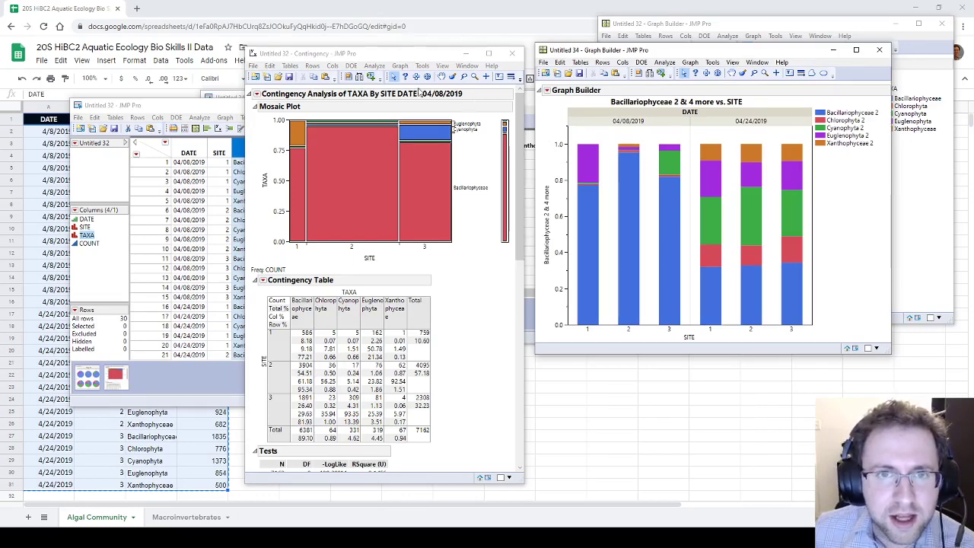
pyautogui.moveTo(521, 126); pyautogui.dragTo(533, 304)
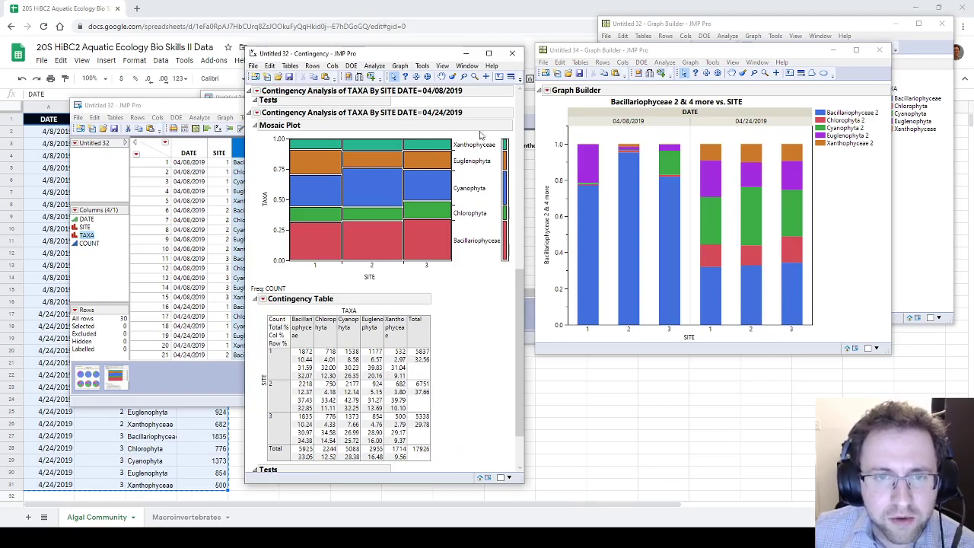
pyautogui.moveTo(524, 323); pyautogui.dragTo(522, 148)
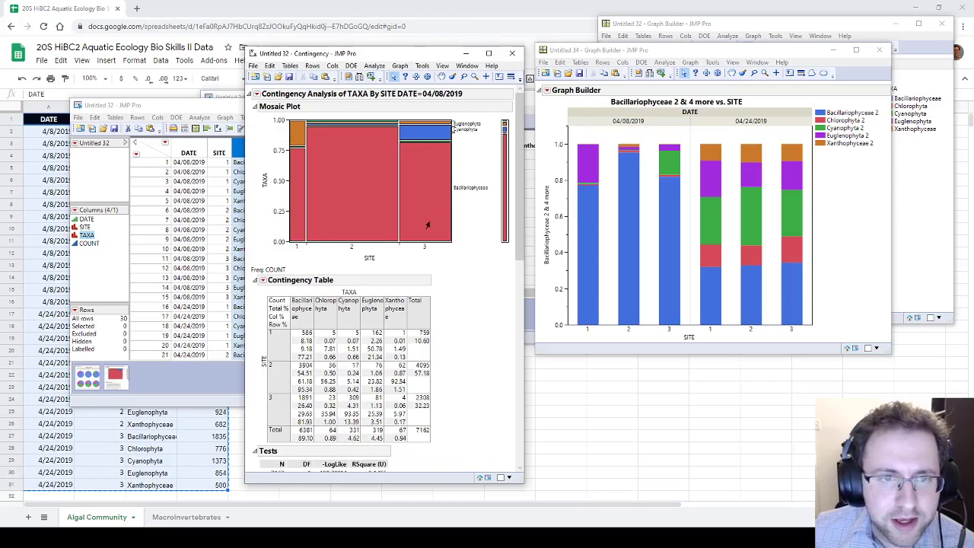
pyautogui.scroll(-2, 430, 225)
pyautogui.scroll(-1, 435, 216)
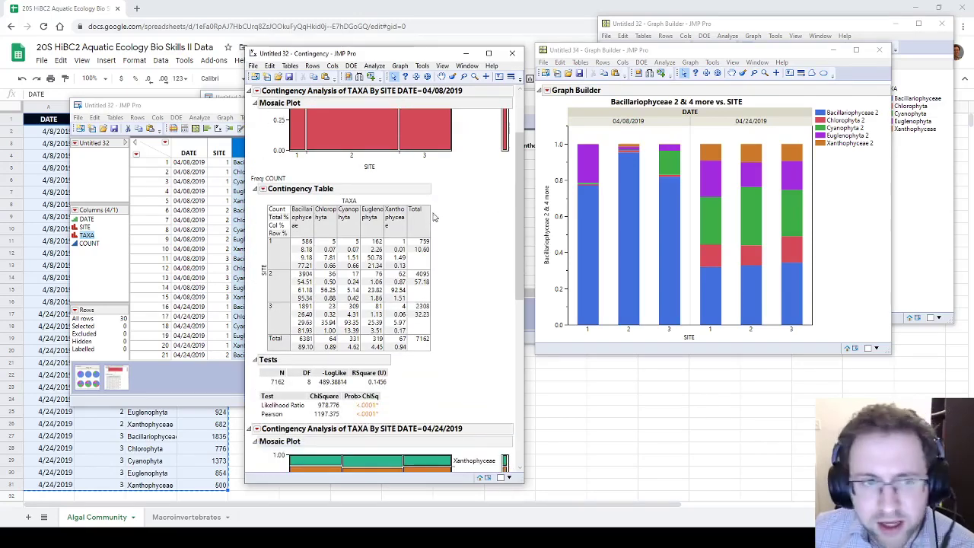
pyautogui.scroll(-1, 437, 191)
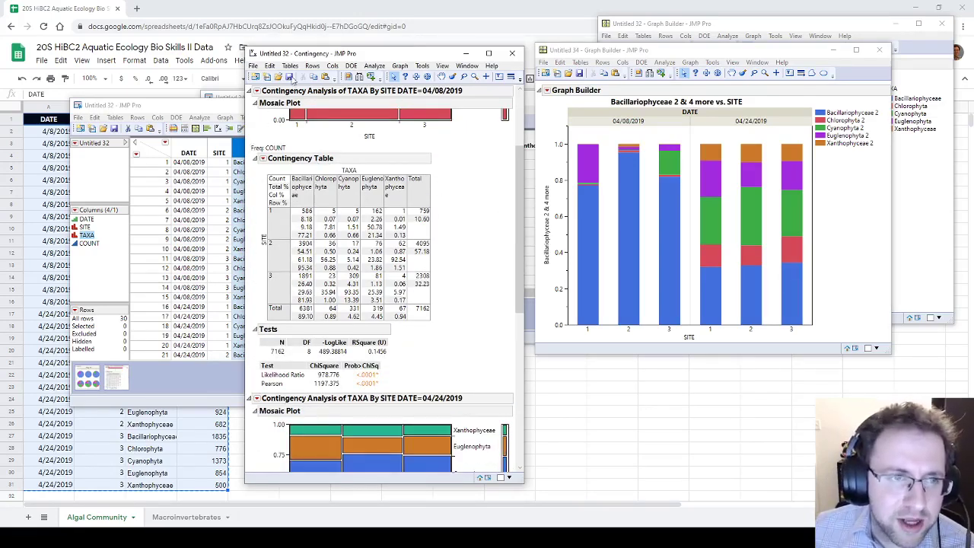
pyautogui.click(195, 111)
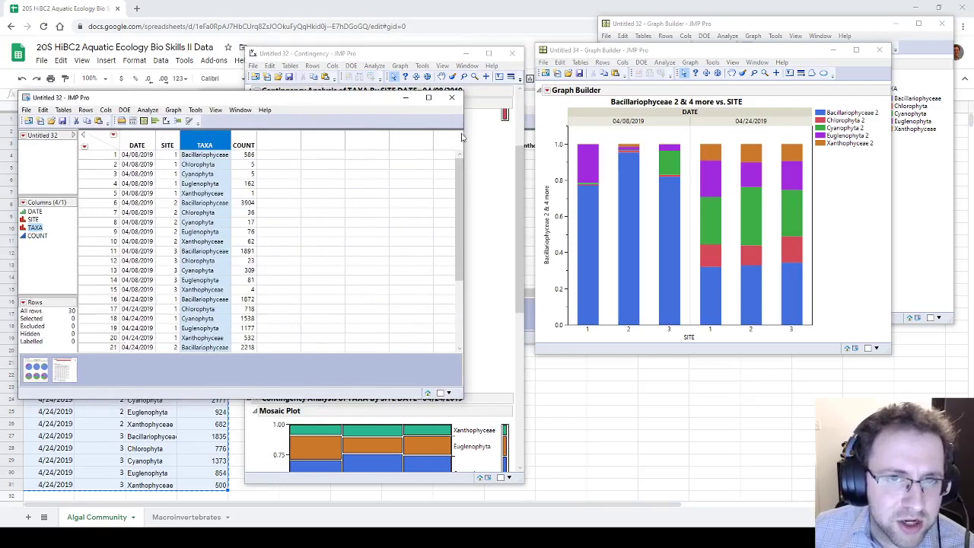
pyautogui.click(515, 185)
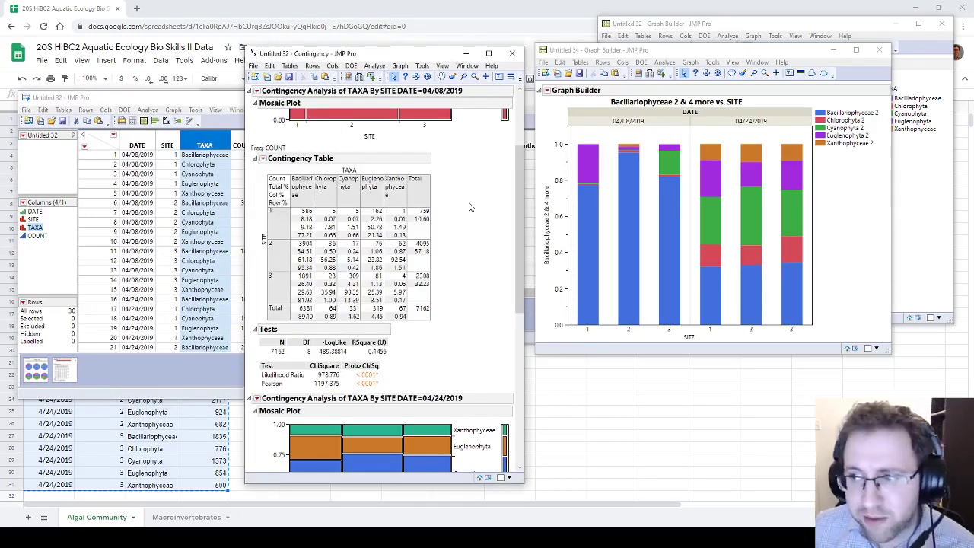
pyautogui.click(263, 158)
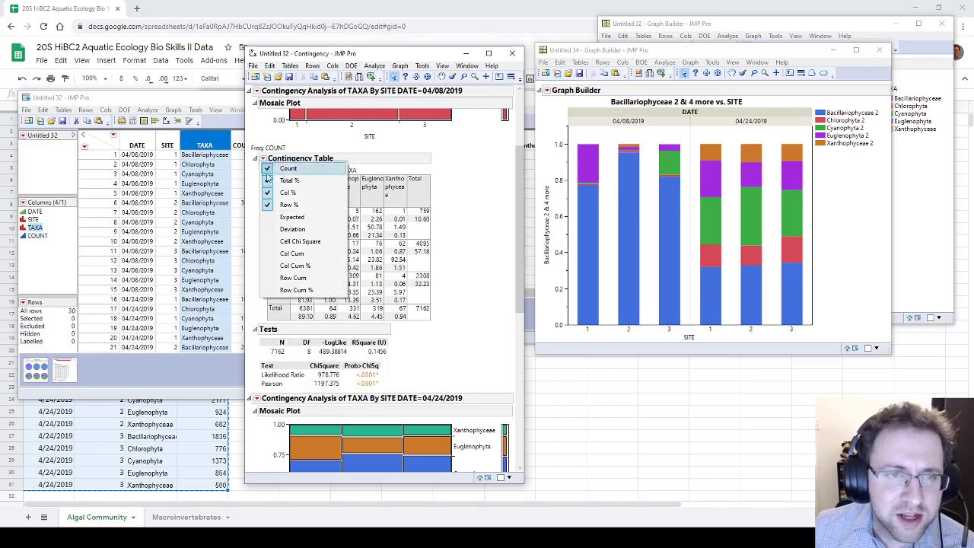
pyautogui.click(353, 221)
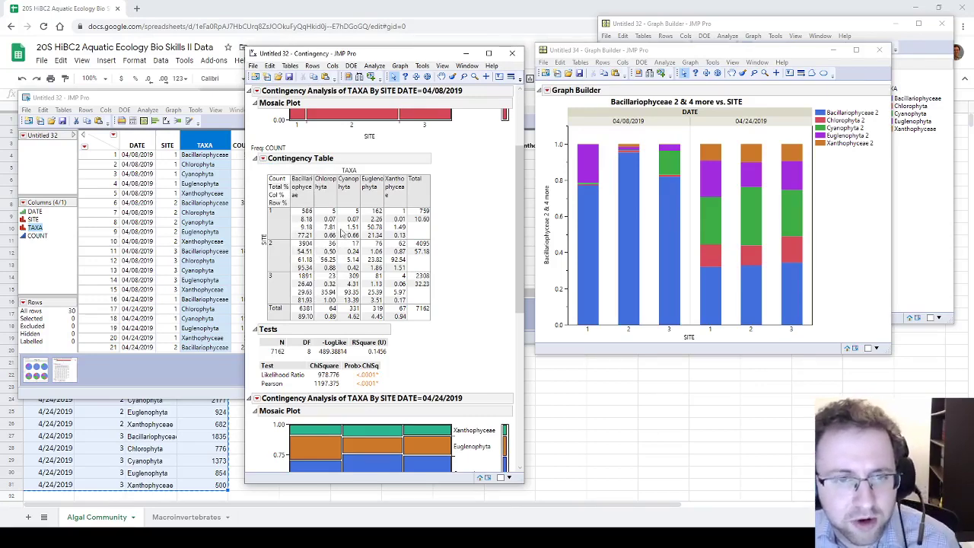
pyautogui.moveTo(515, 237); pyautogui.dragTo(514, 261)
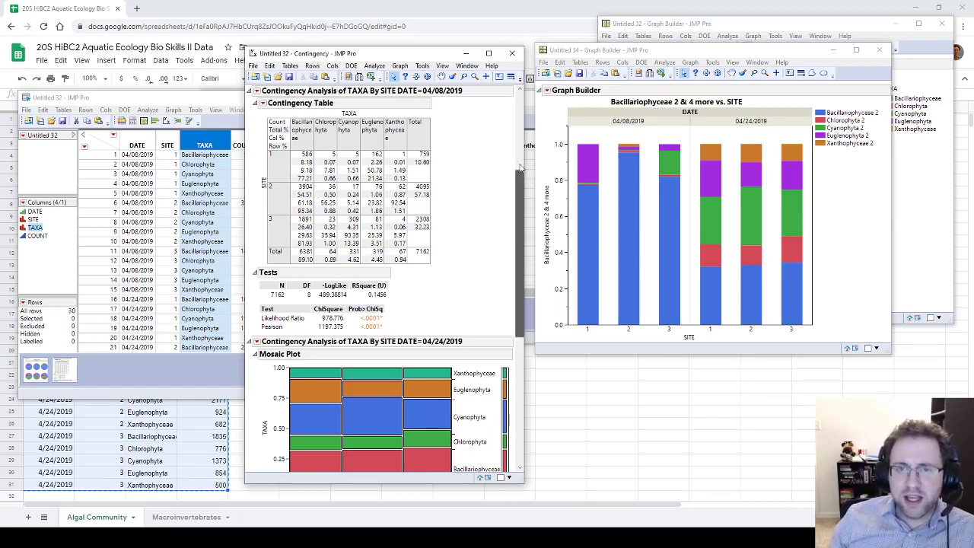
pyautogui.moveTo(522, 183); pyautogui.dragTo(521, 97)
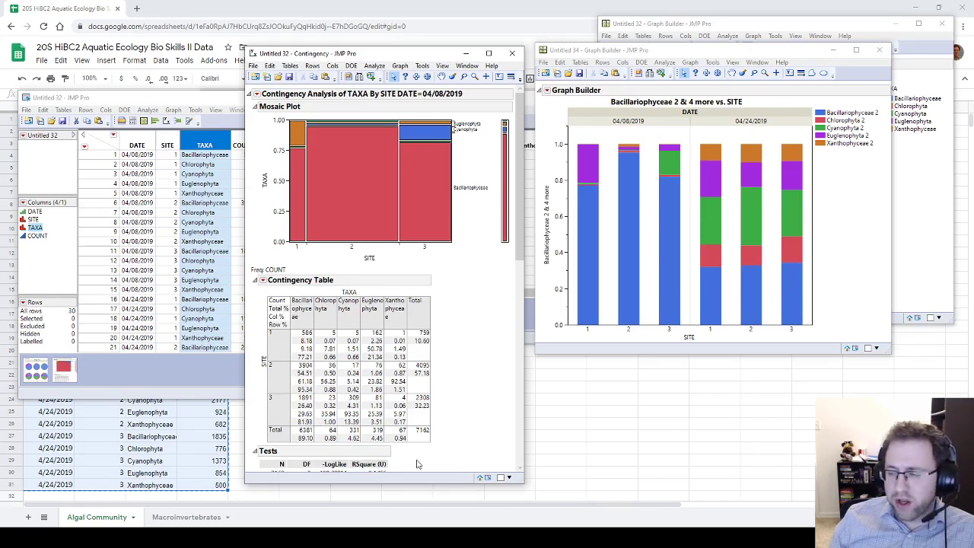
pyautogui.moveTo(516, 260); pyautogui.dragTo(501, 303)
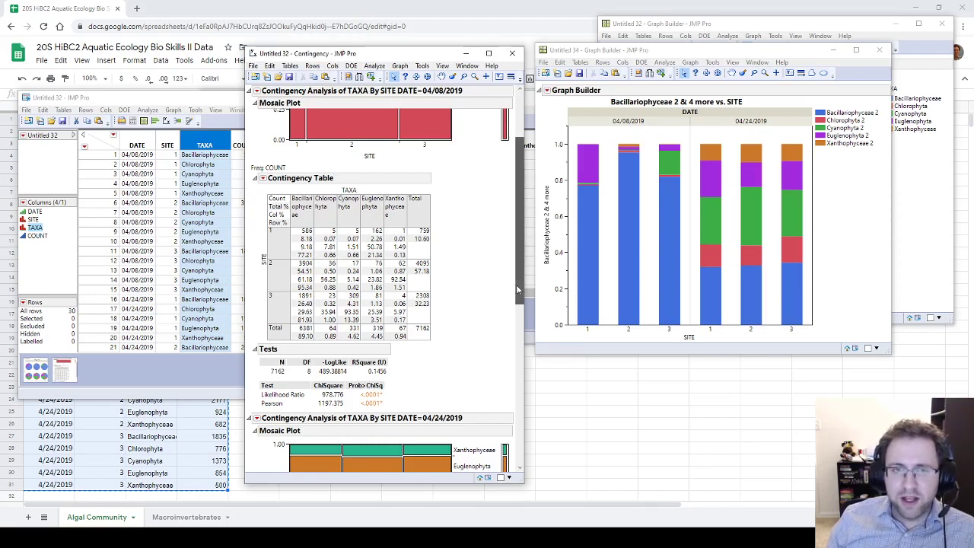
pyautogui.moveTo(518, 290); pyautogui.dragTo(524, 229)
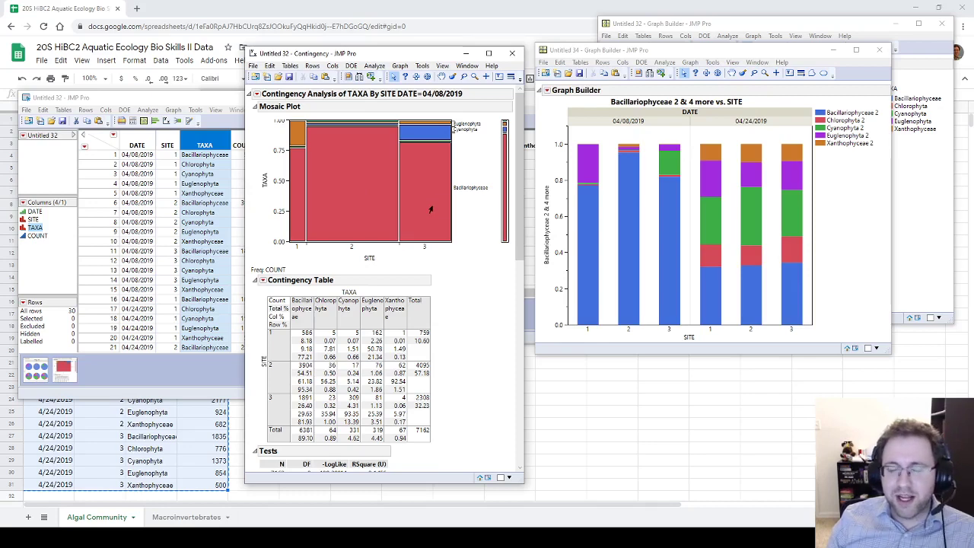
pyautogui.moveTo(522, 178); pyautogui.dragTo(482, 203)
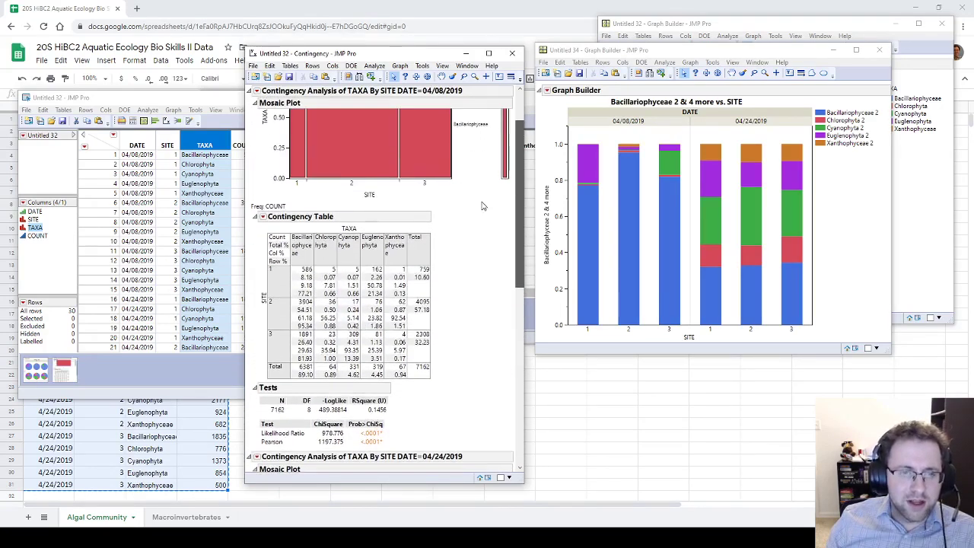
pyautogui.moveTo(522, 240); pyautogui.dragTo(518, 184)
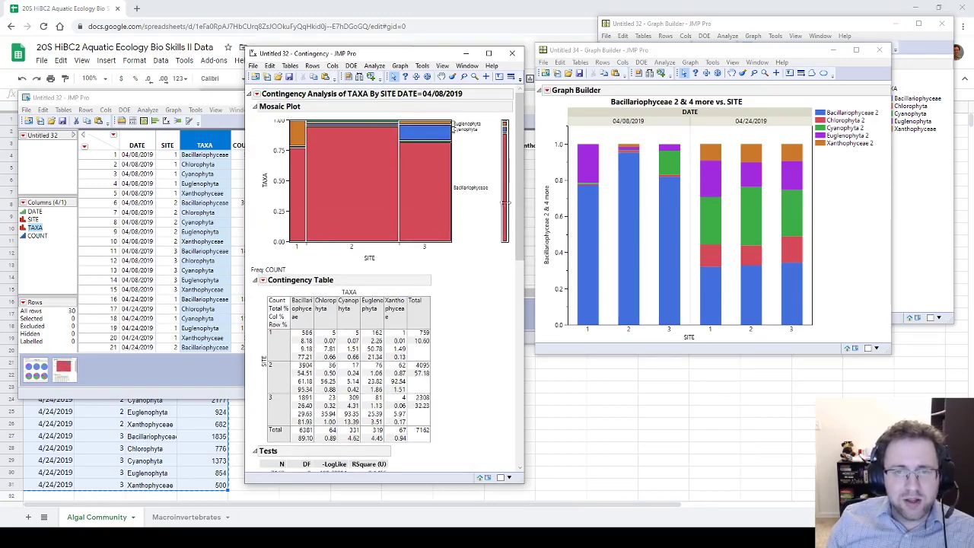
pyautogui.moveTo(477, 239); pyautogui.dragTo(475, 240)
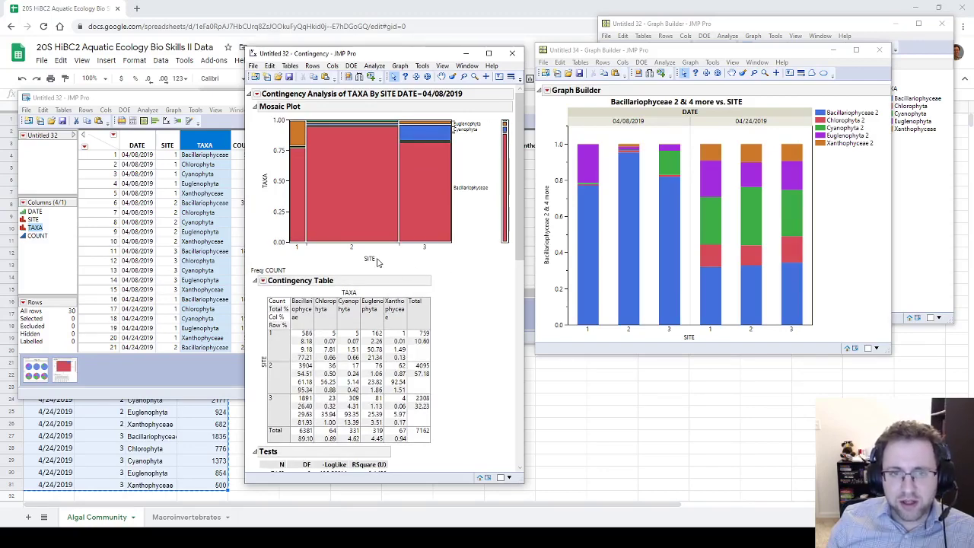
pyautogui.scroll(-2, 376, 260)
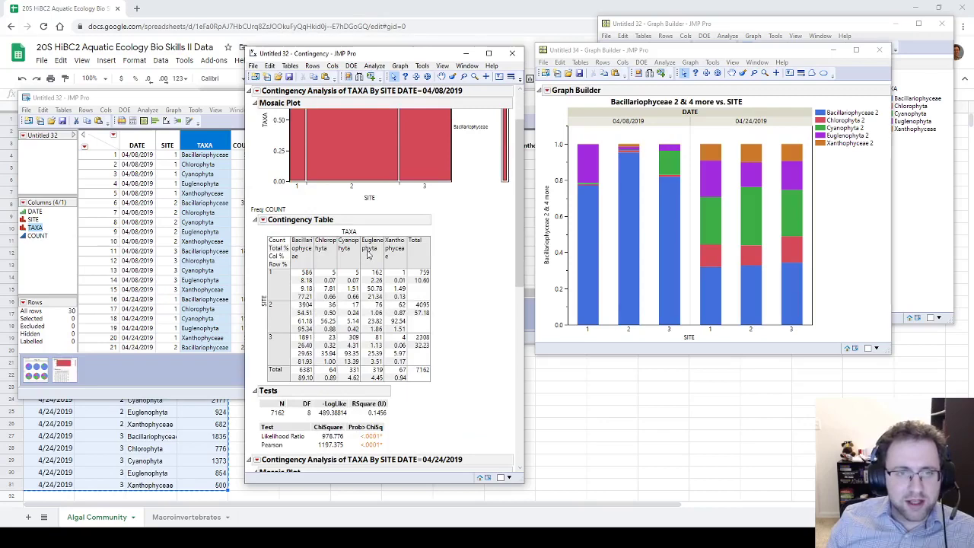
pyautogui.scroll(-5, 368, 256)
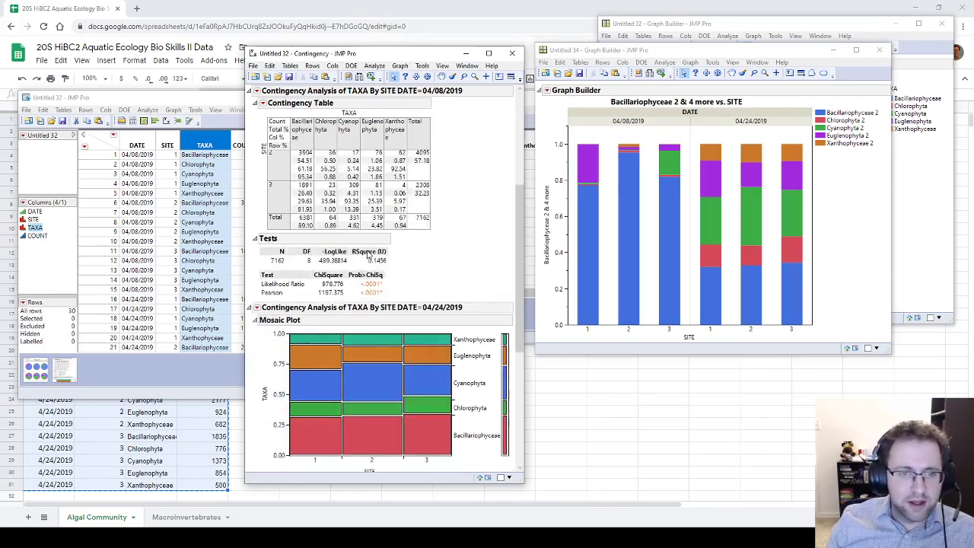
pyautogui.scroll(-4, 369, 255)
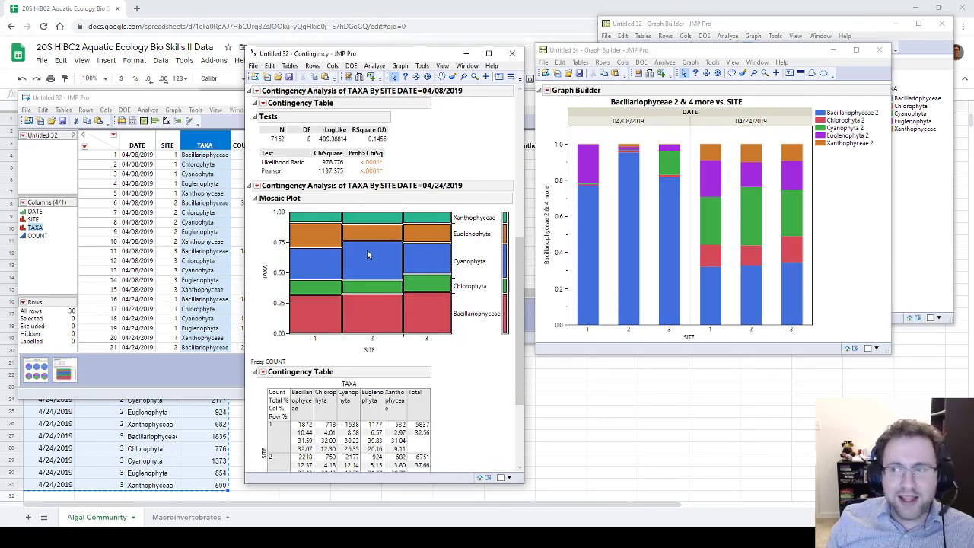
pyautogui.scroll(4, 365, 259)
pyautogui.scroll(4, 363, 298)
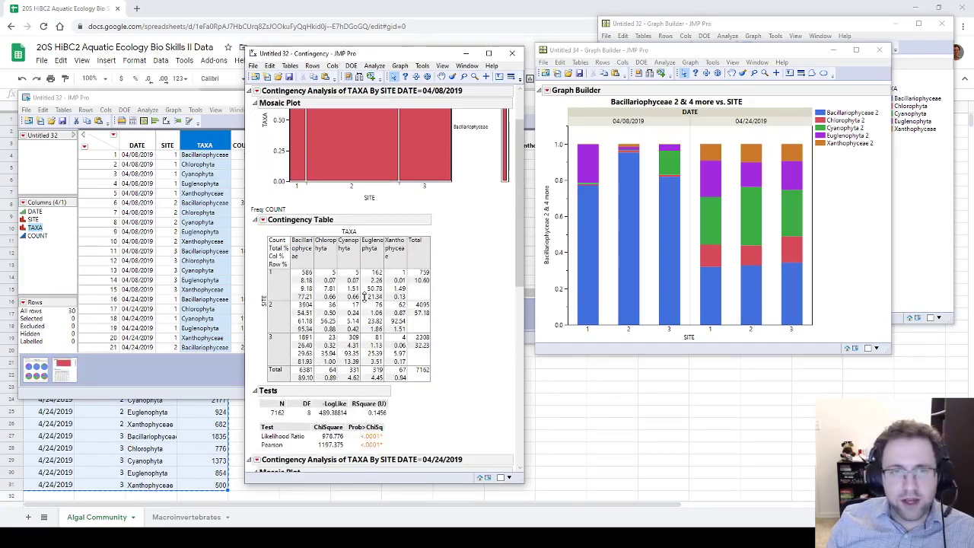